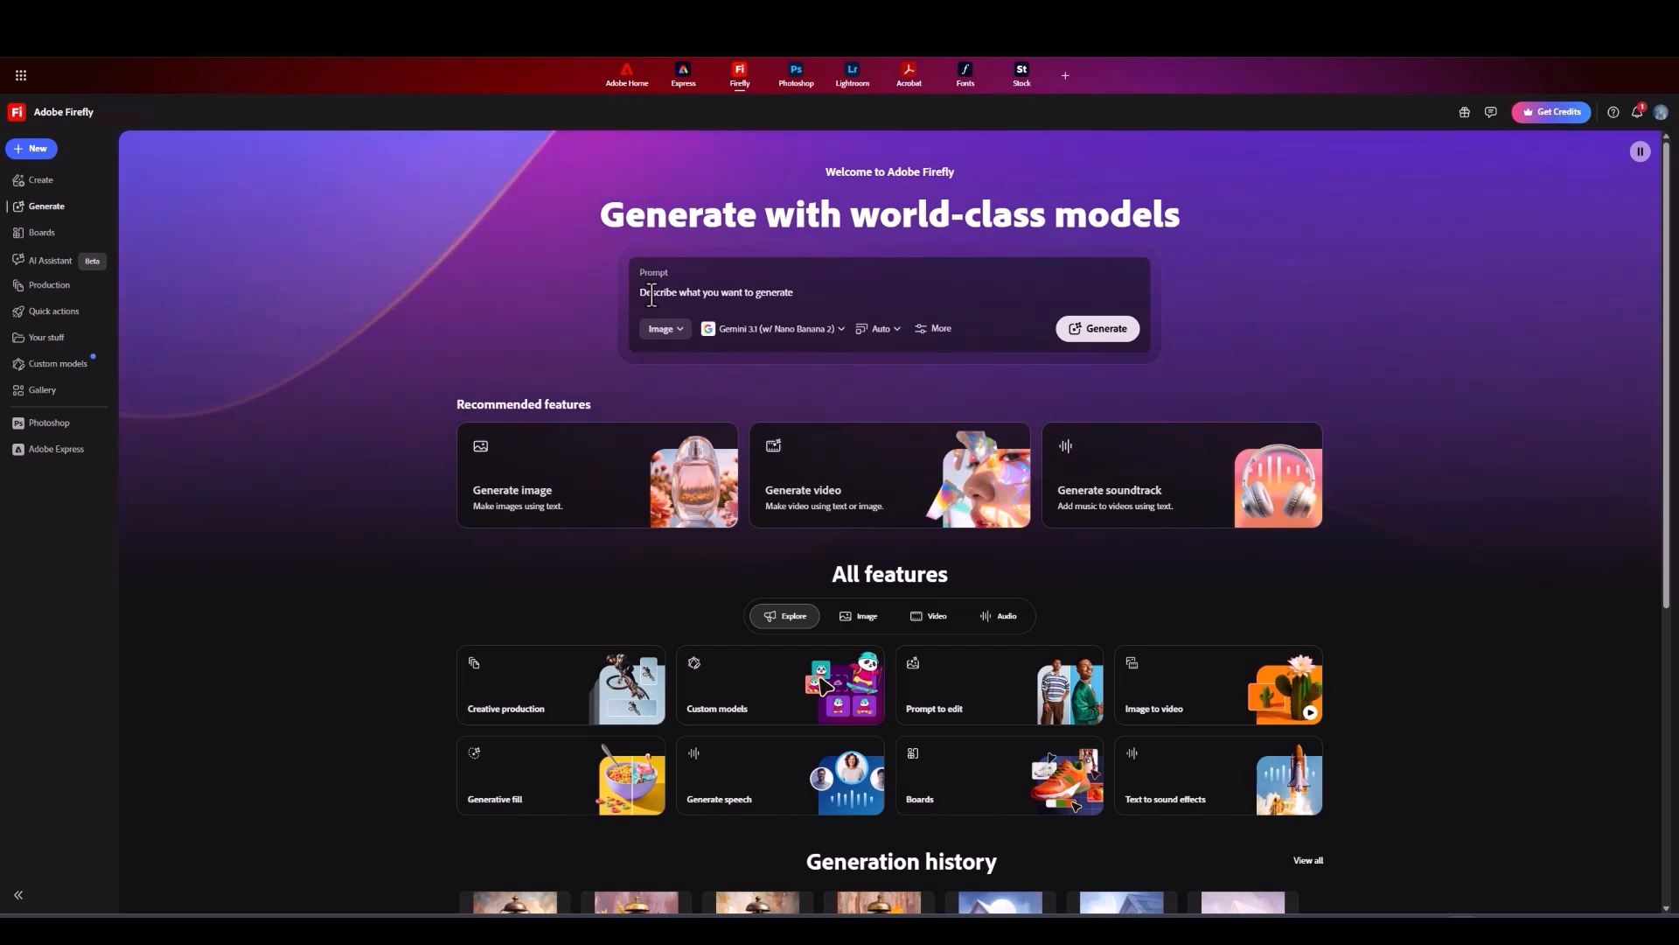
# Step: Enter "Hot air balloon 1920's vintage style" as the image prompt
pyautogui.click(650, 292)
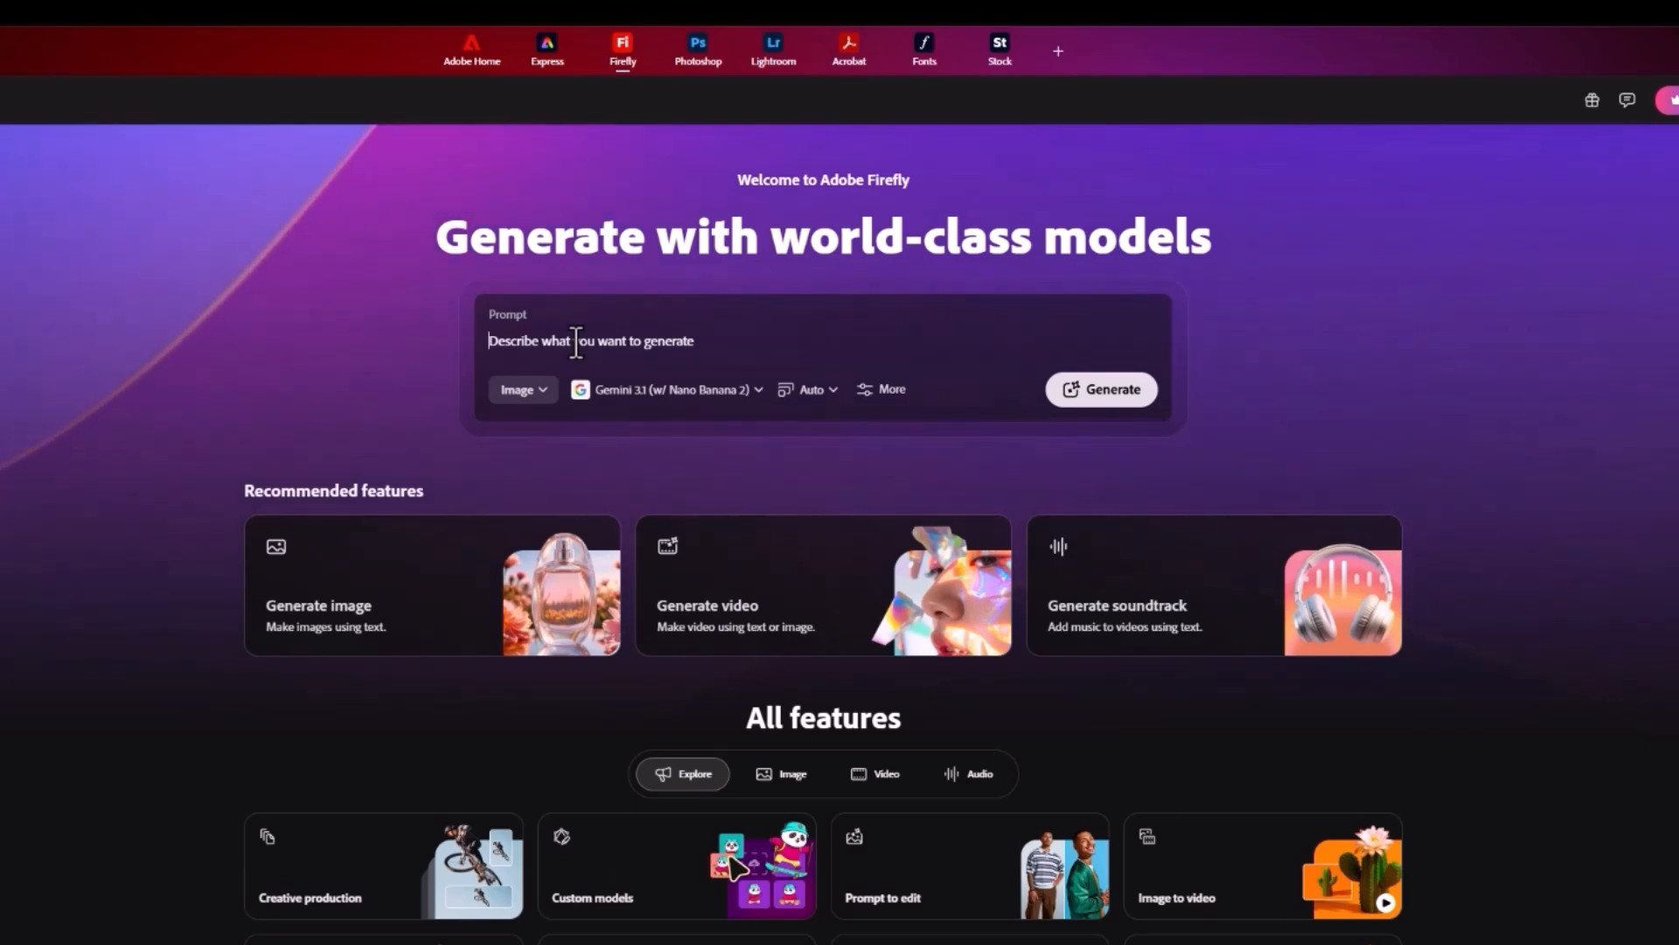
pyautogui.write('Hot air')
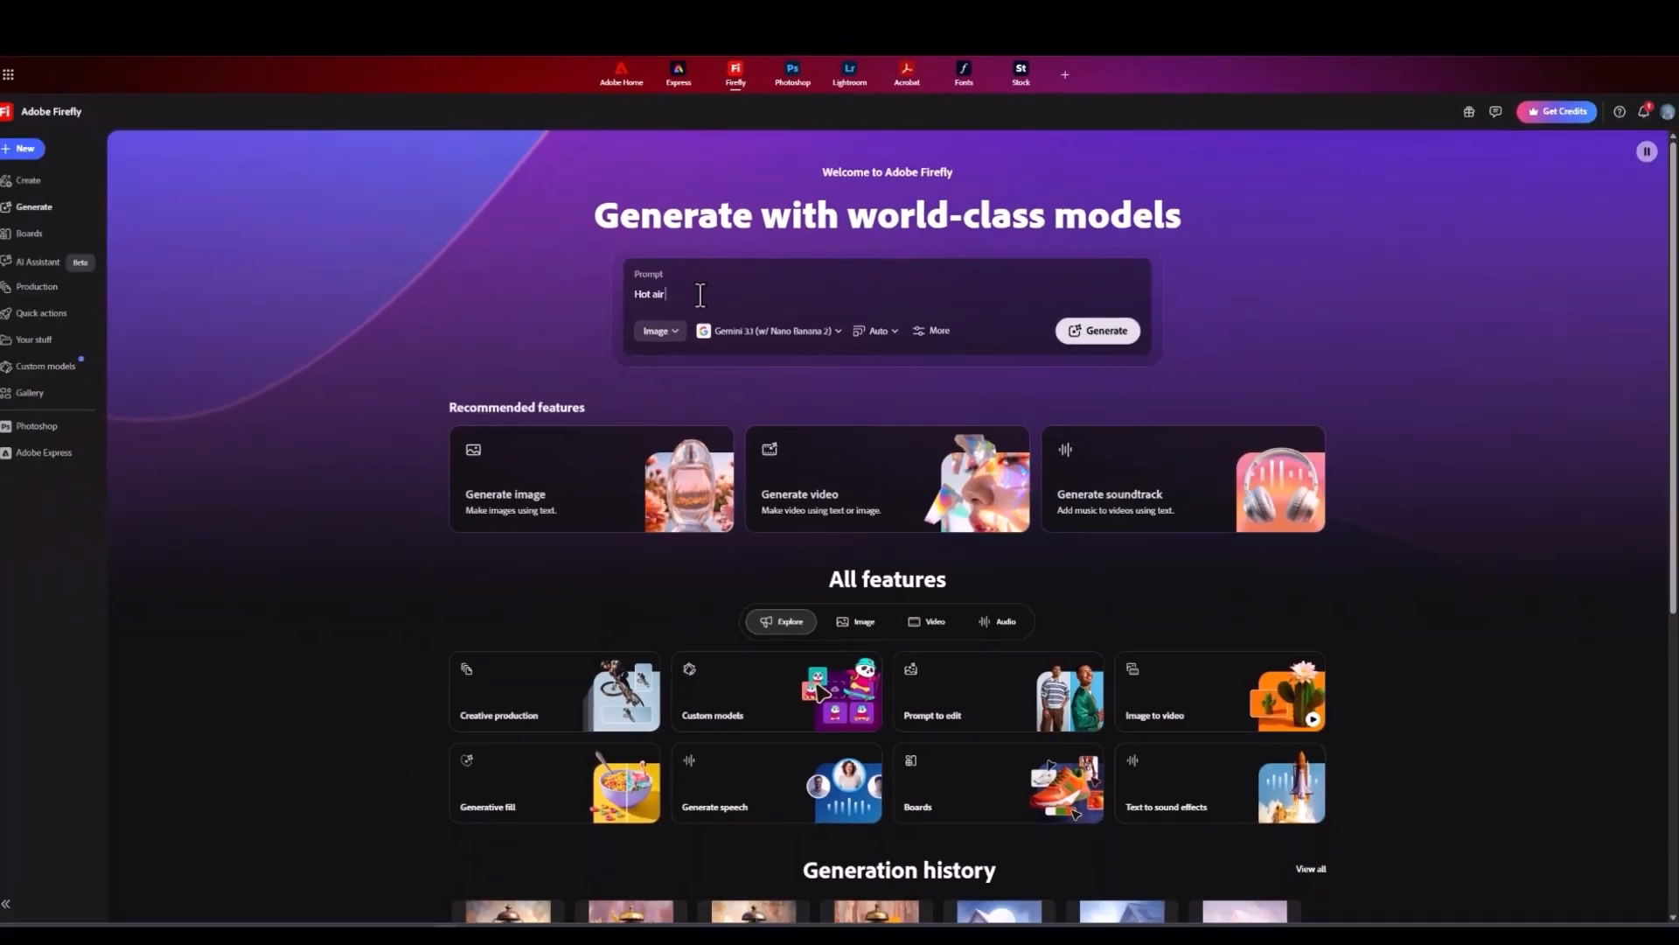
pyautogui.write(' balloo')
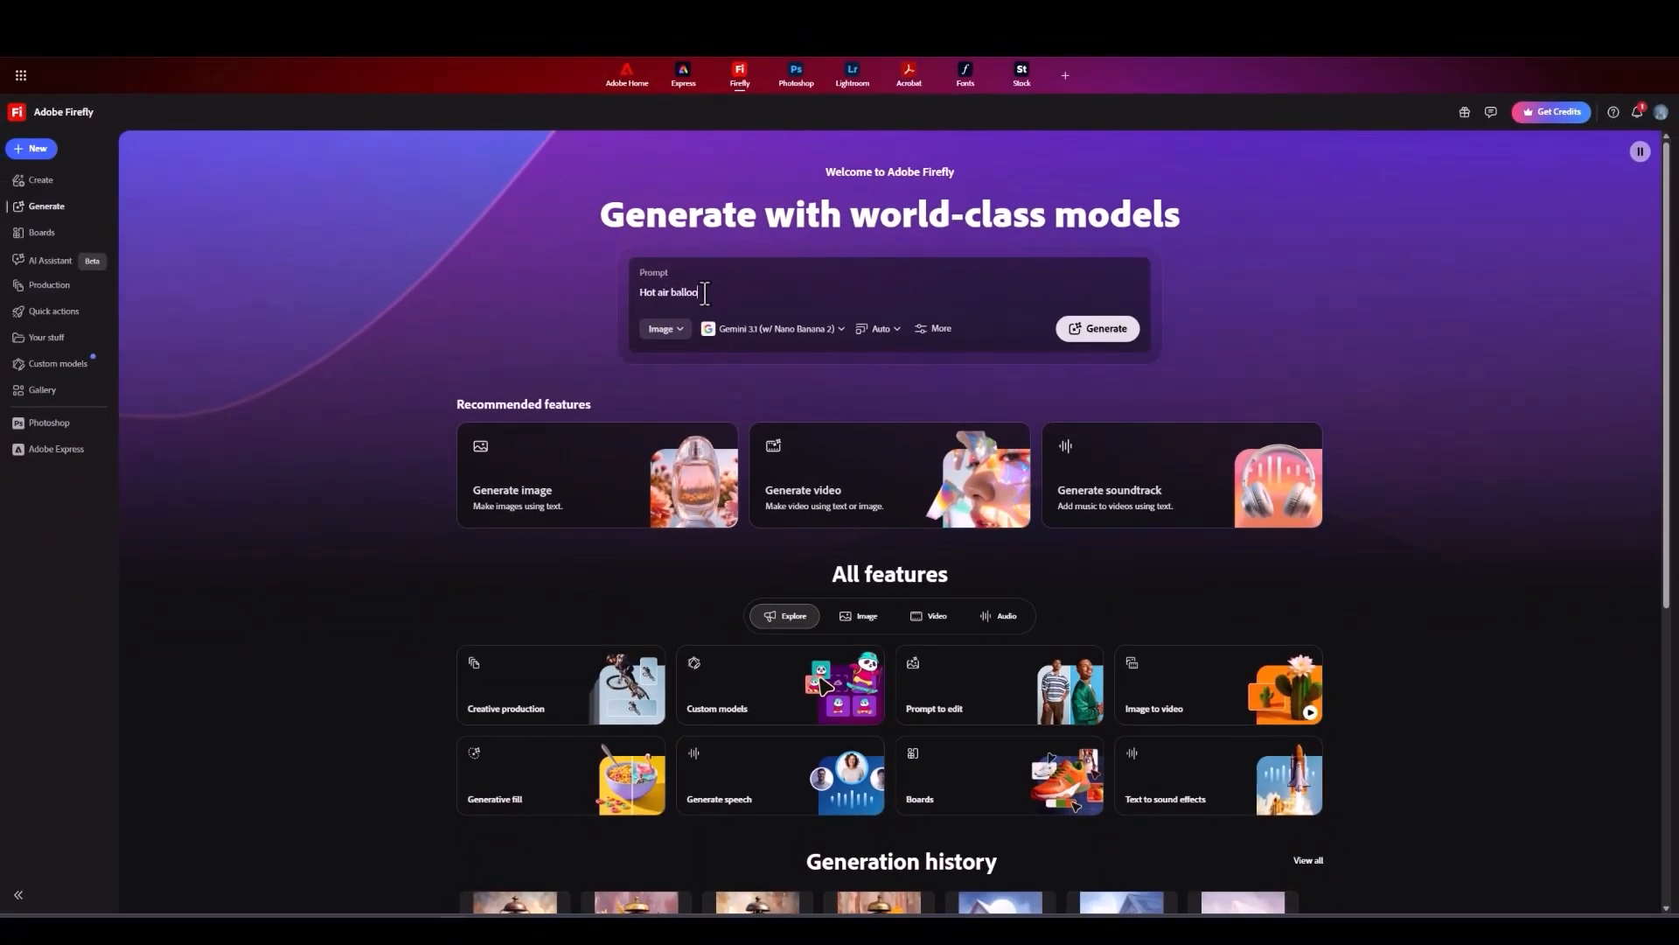
pyautogui.write('n 1920')
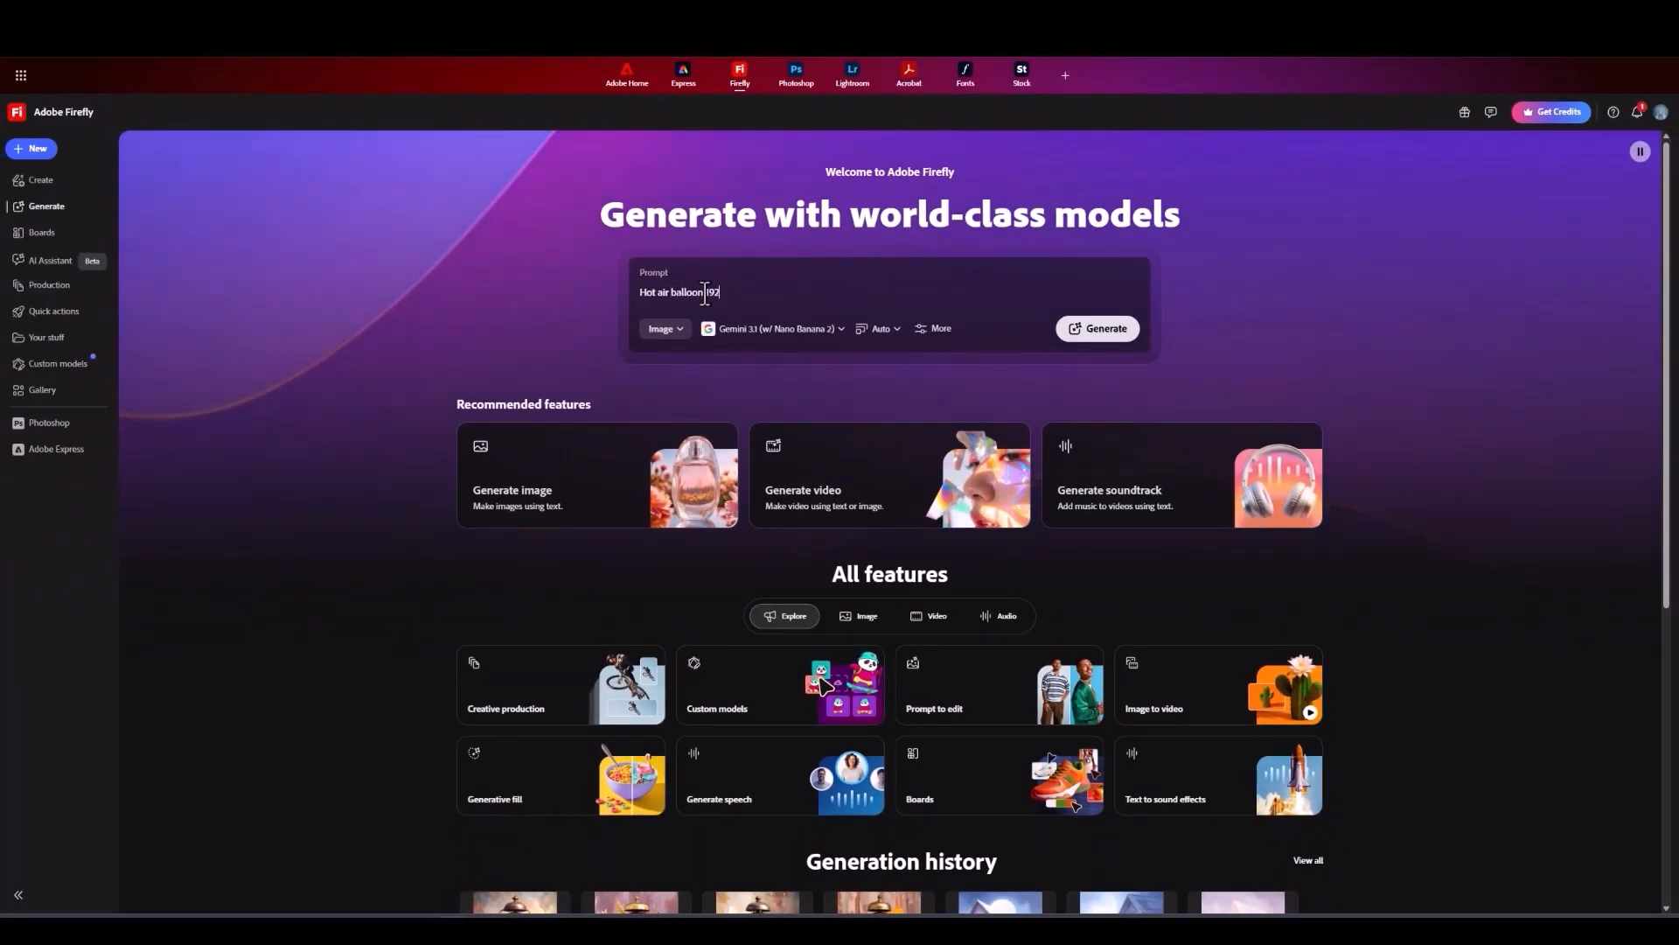
pyautogui.write("'s vintage style")
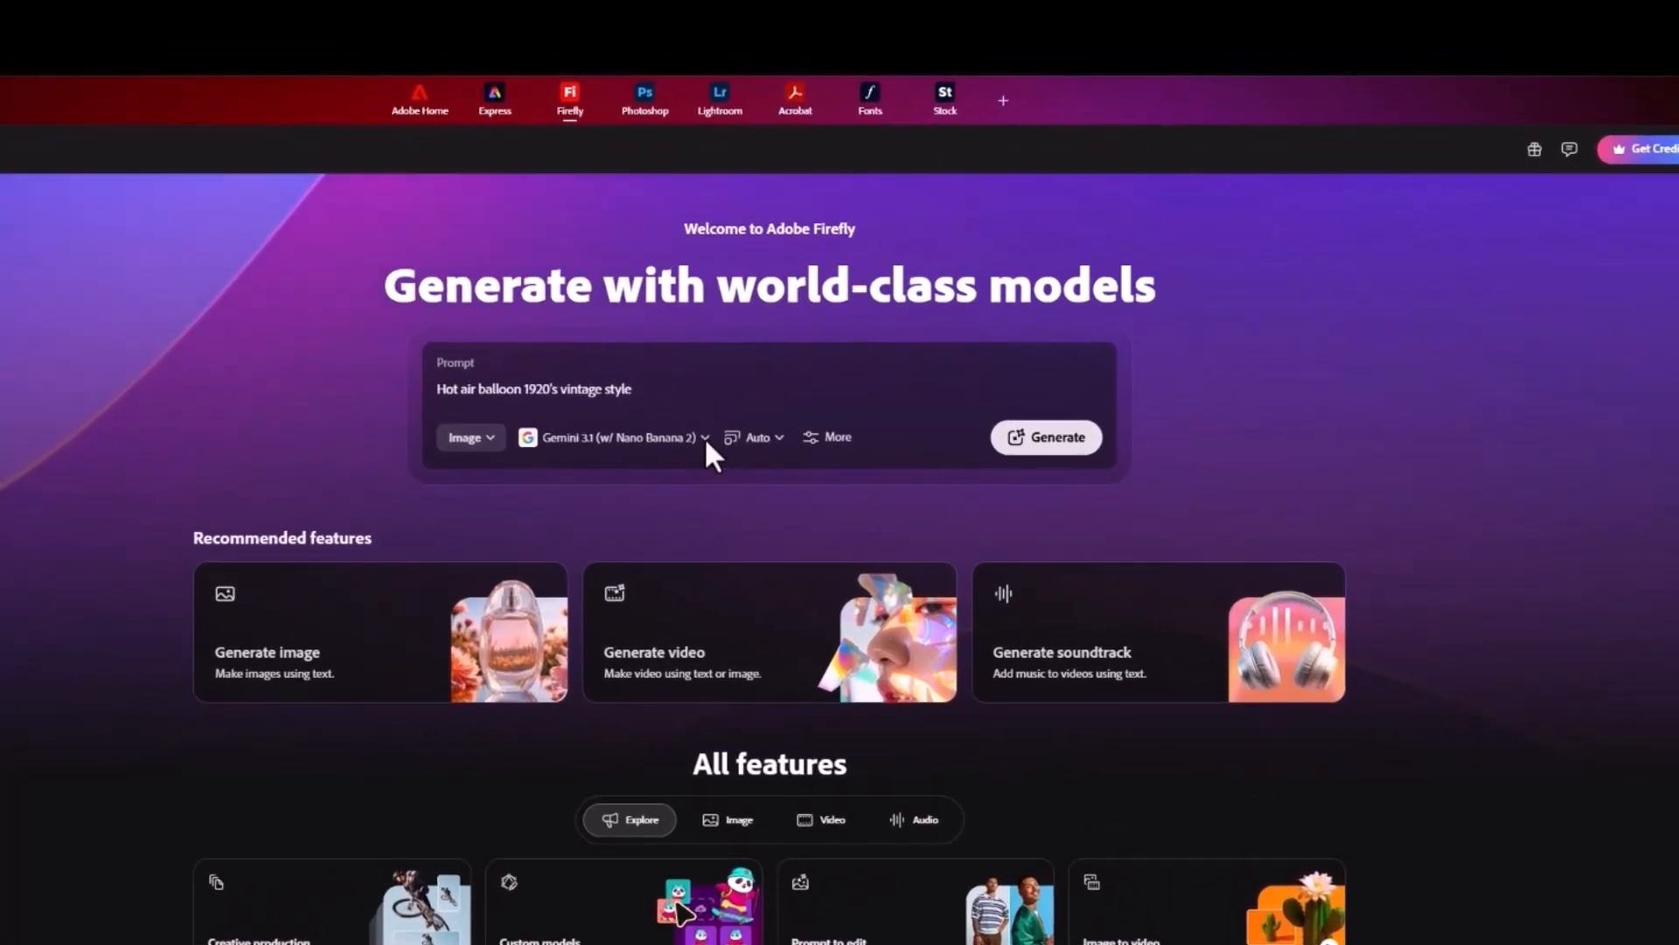
# Step: Choose the Firefly Image 5 model and generate the image from the prompt
pyautogui.click(705, 437)
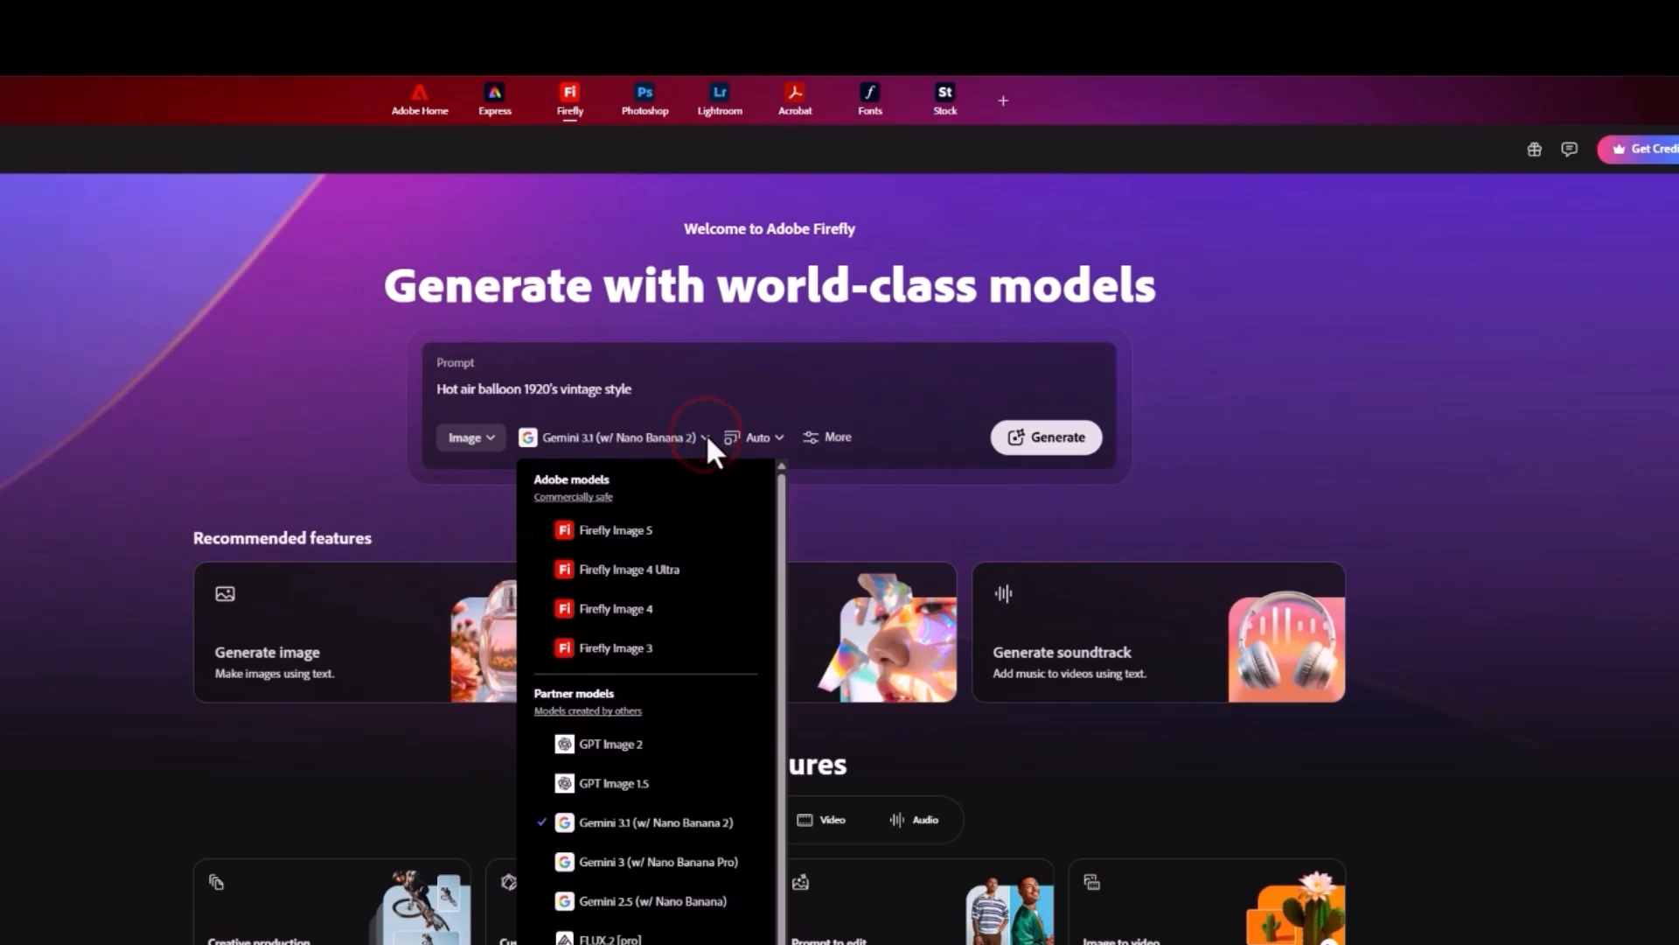
pyautogui.click(655, 540)
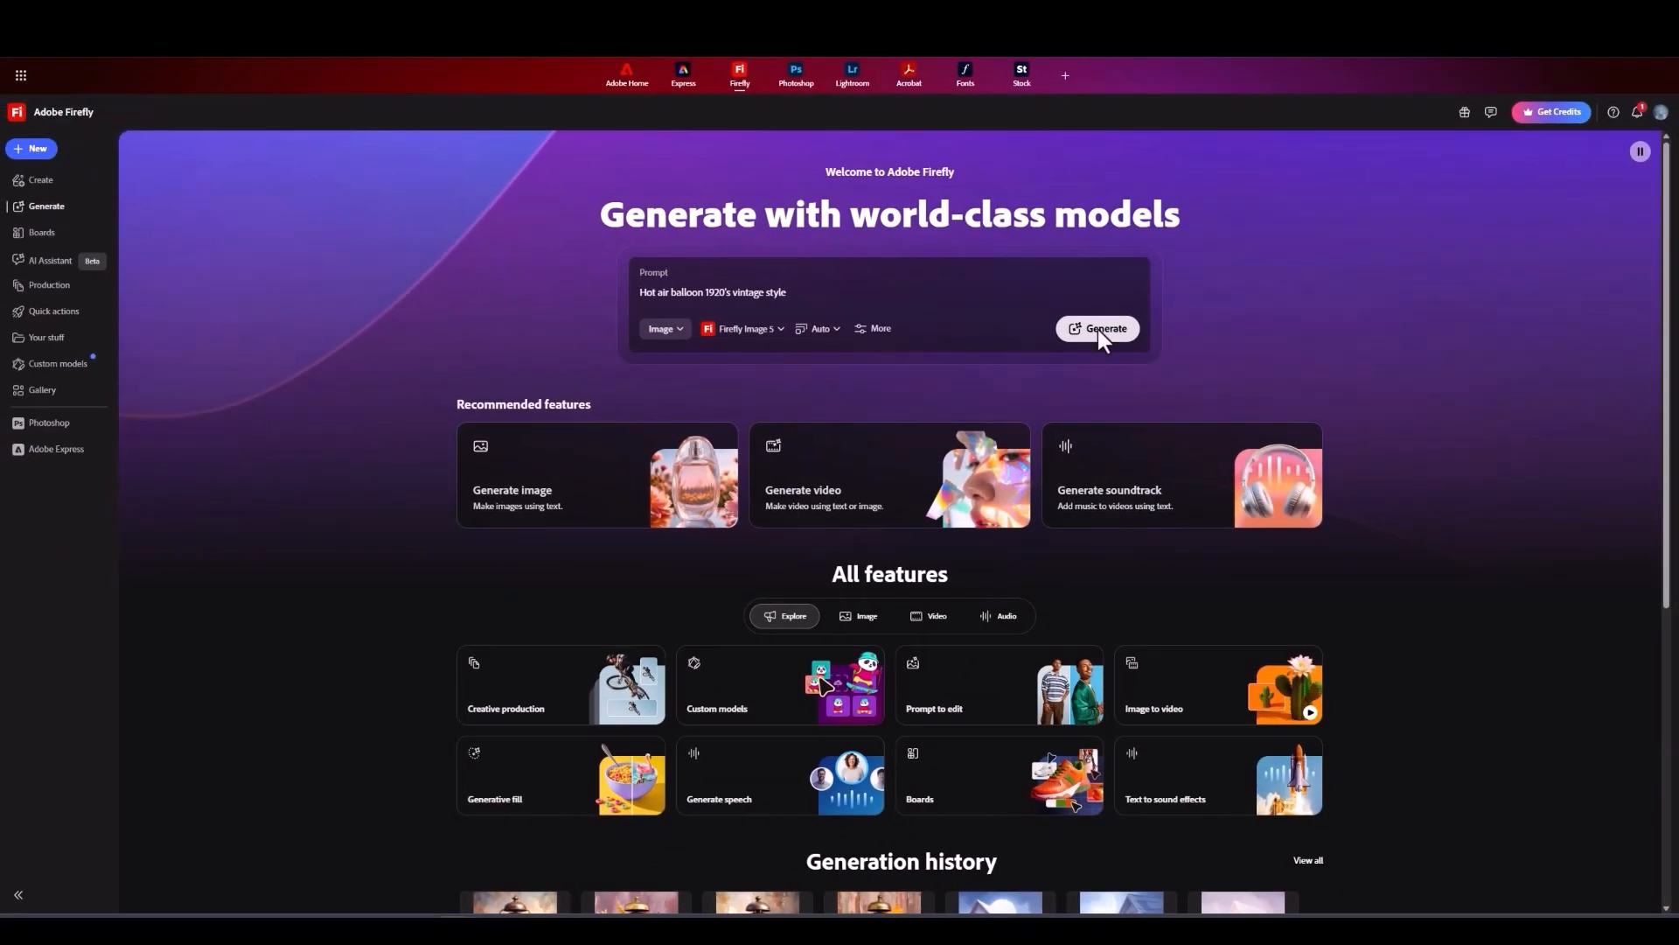
pyautogui.click(1099, 333)
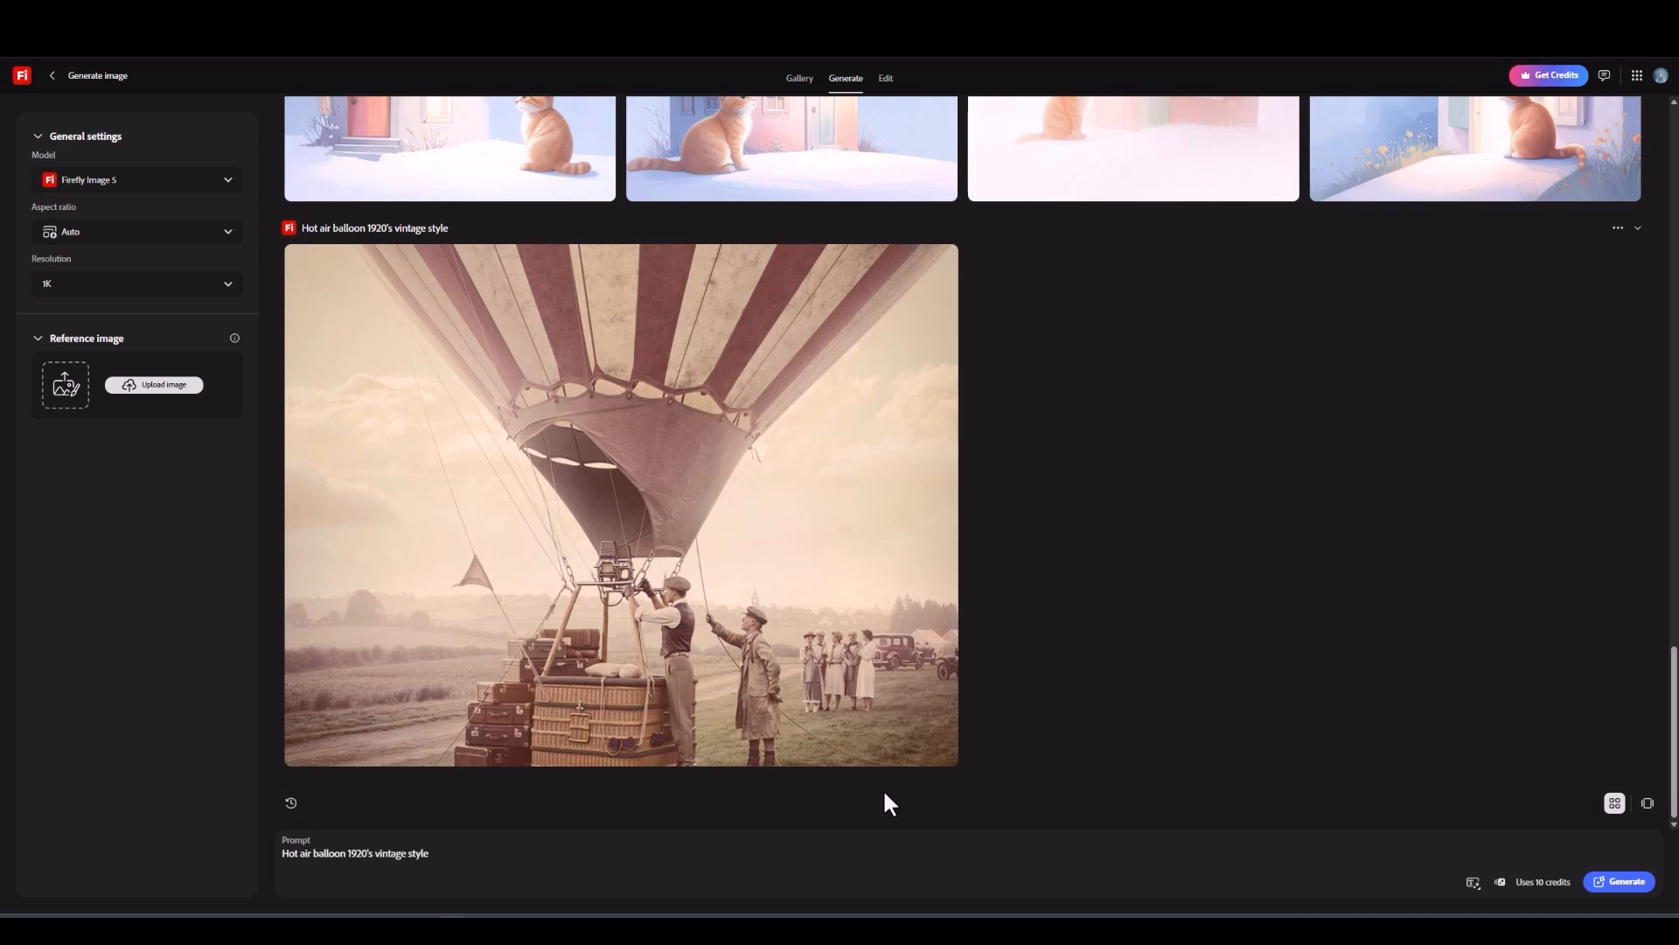
# Step: Review the available models, then set the aspect ratio to Square (1:1)
pyautogui.click(229, 182)
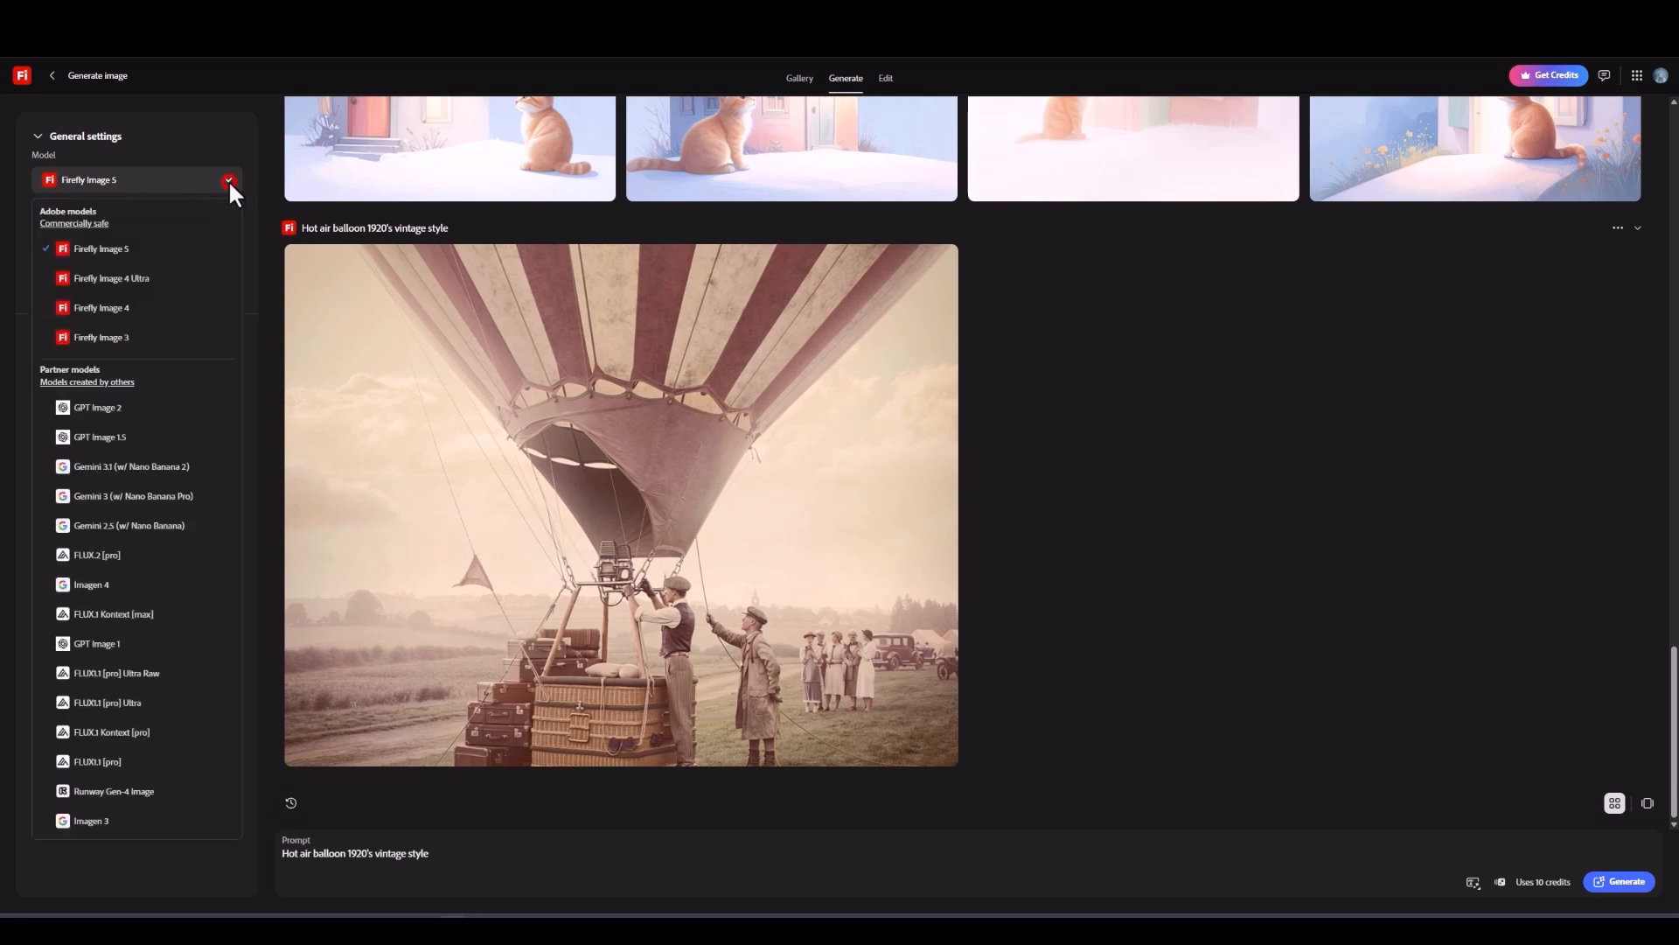
pyautogui.click(228, 180)
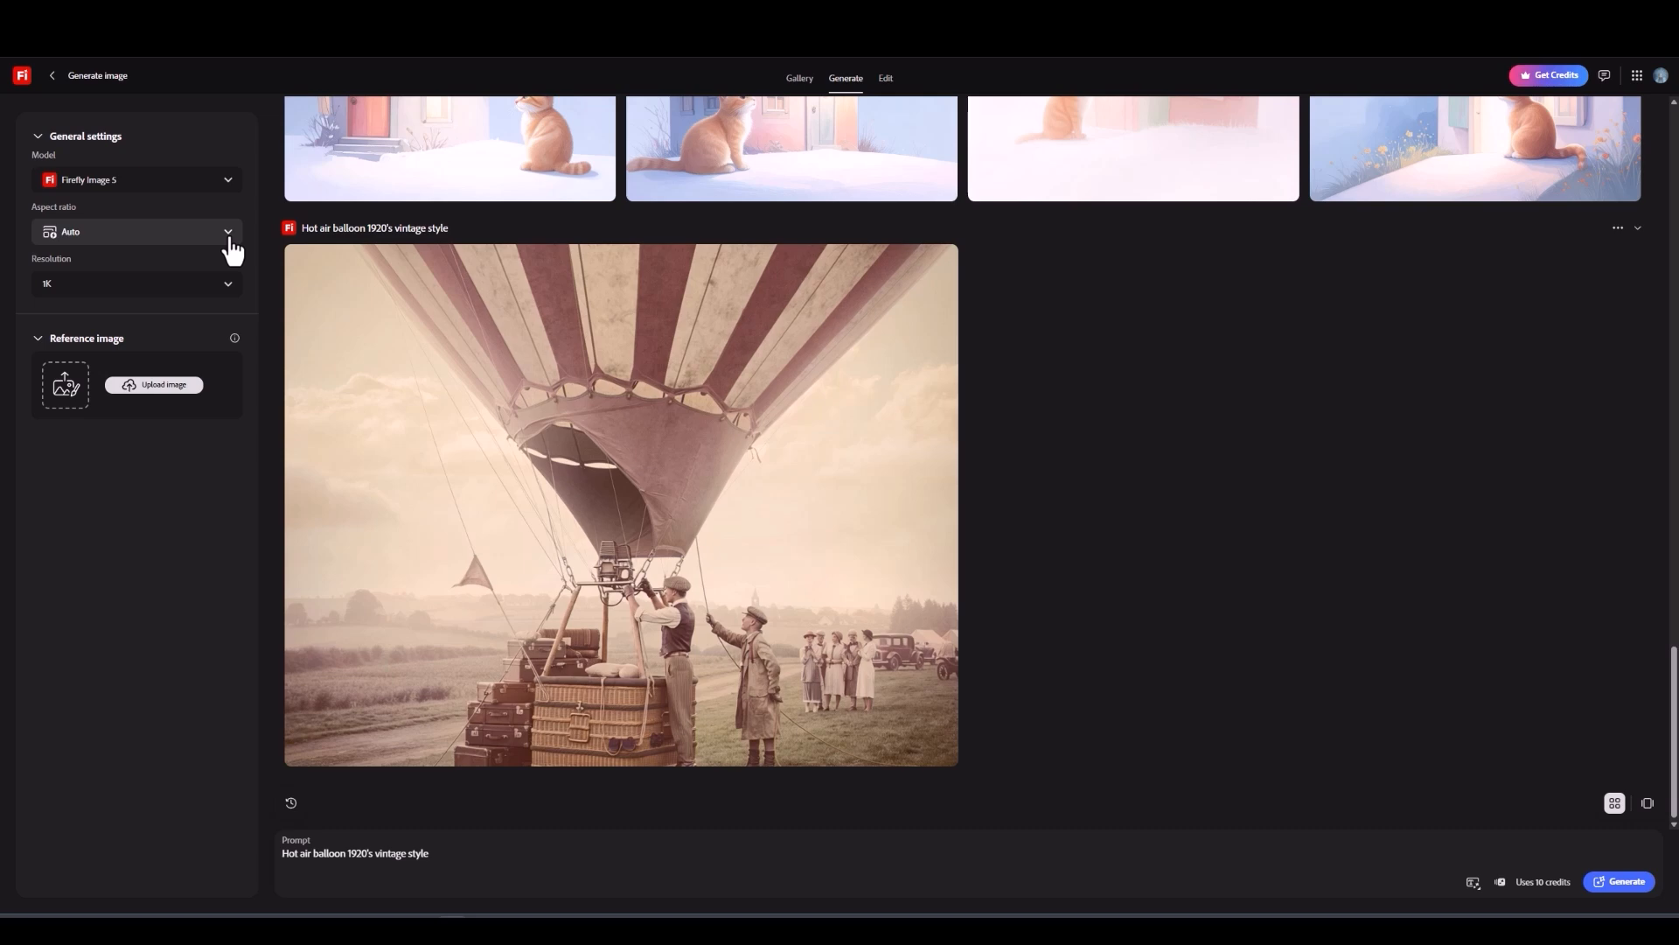
pyautogui.click(229, 233)
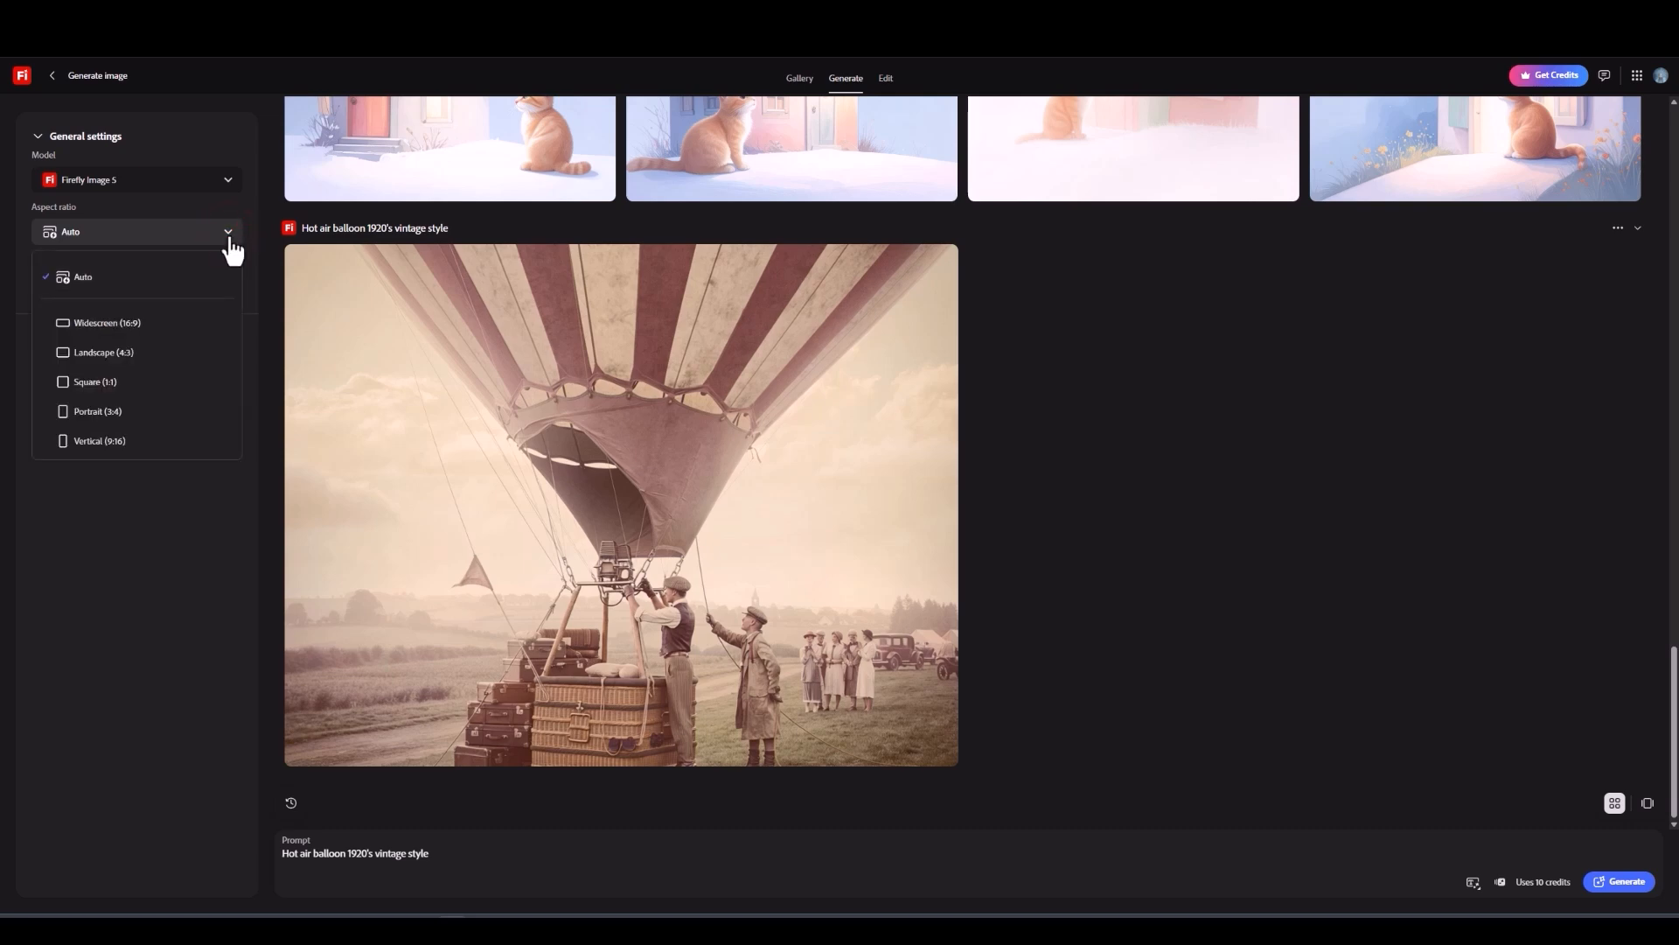
pyautogui.click(138, 391)
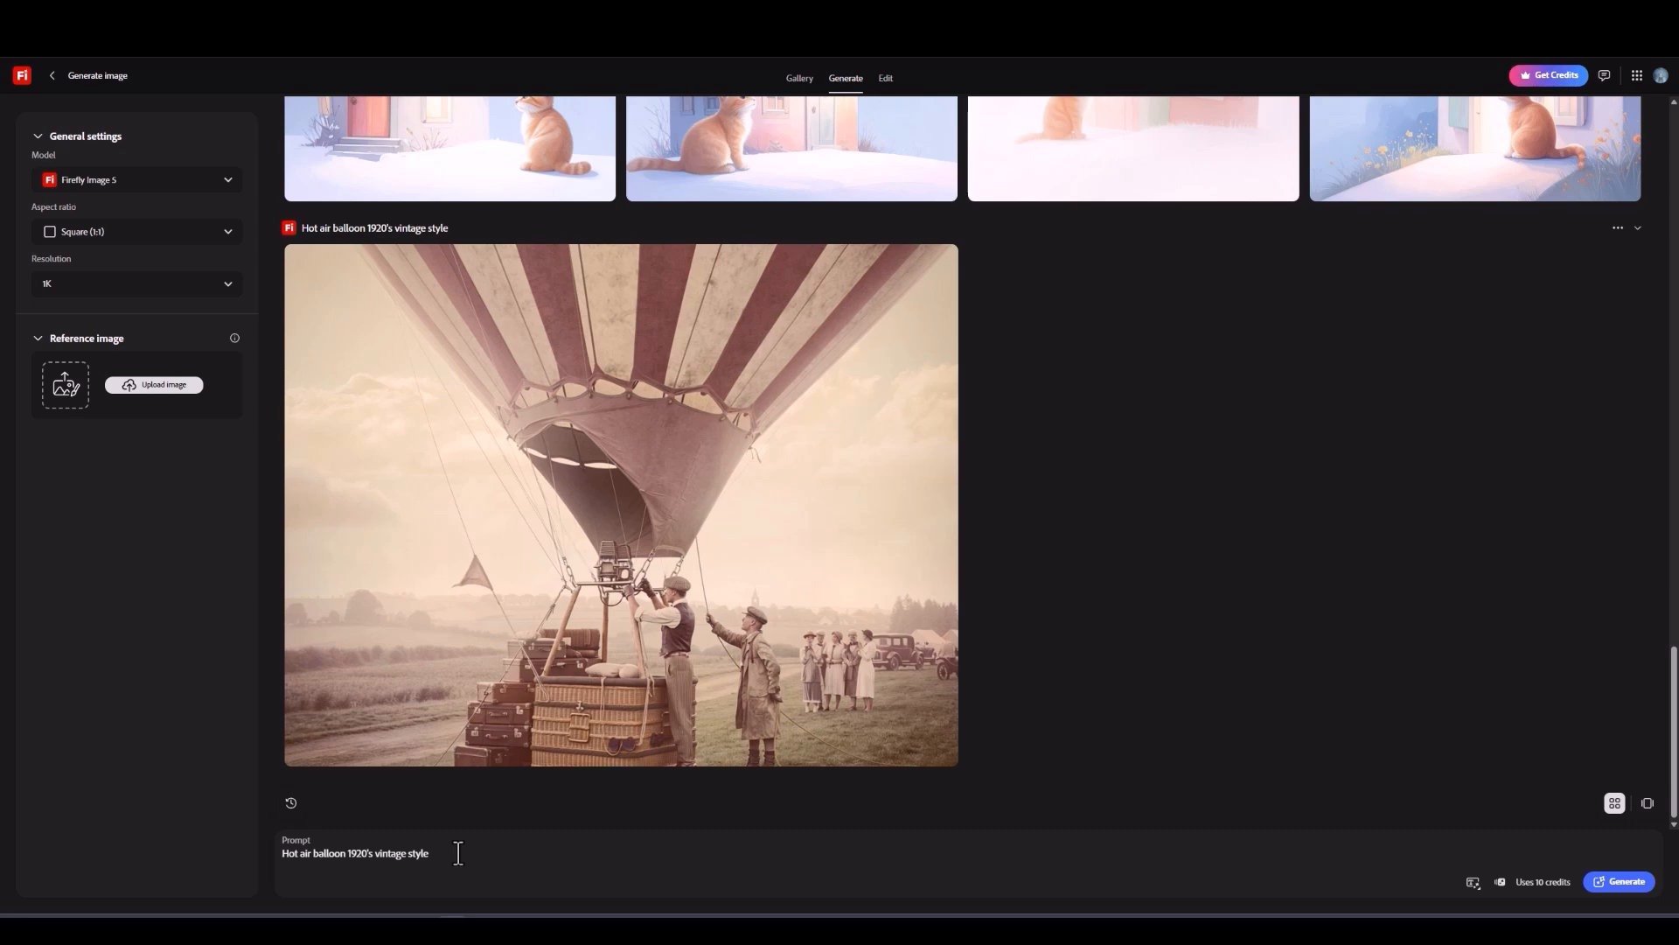
# Step: Replace the prompt with "Hot air balloon retro style,soft muted colours" and generate a new image
pyautogui.moveTo(458, 852); pyautogui.dragTo(274, 861)
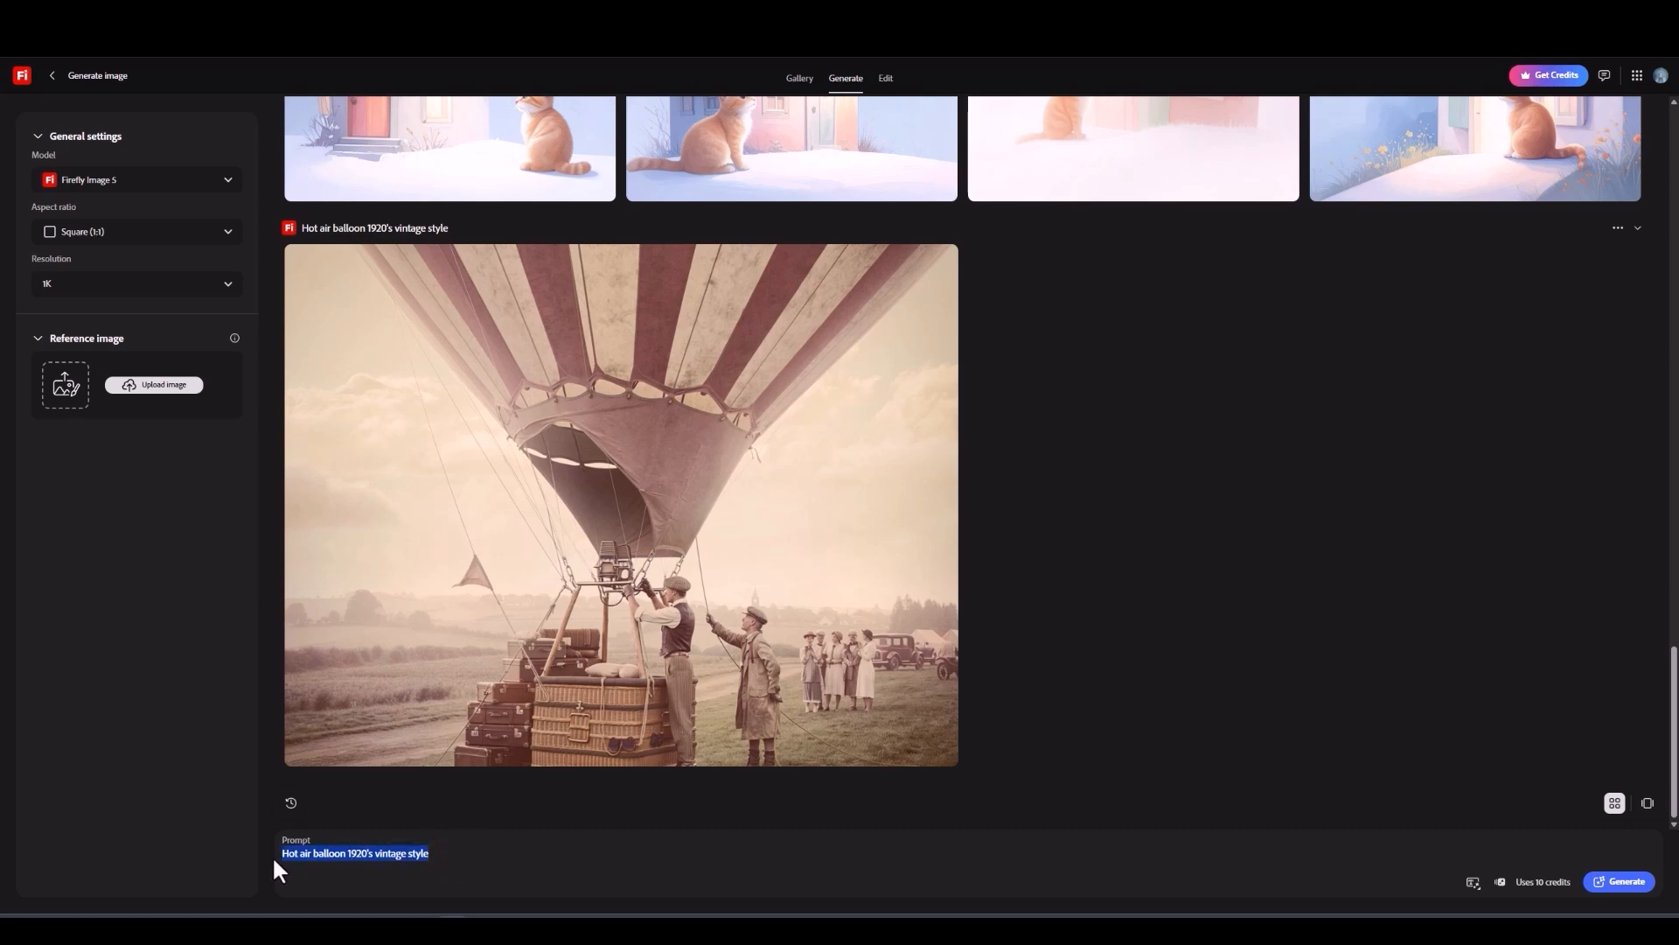
pyautogui.write('Hot')
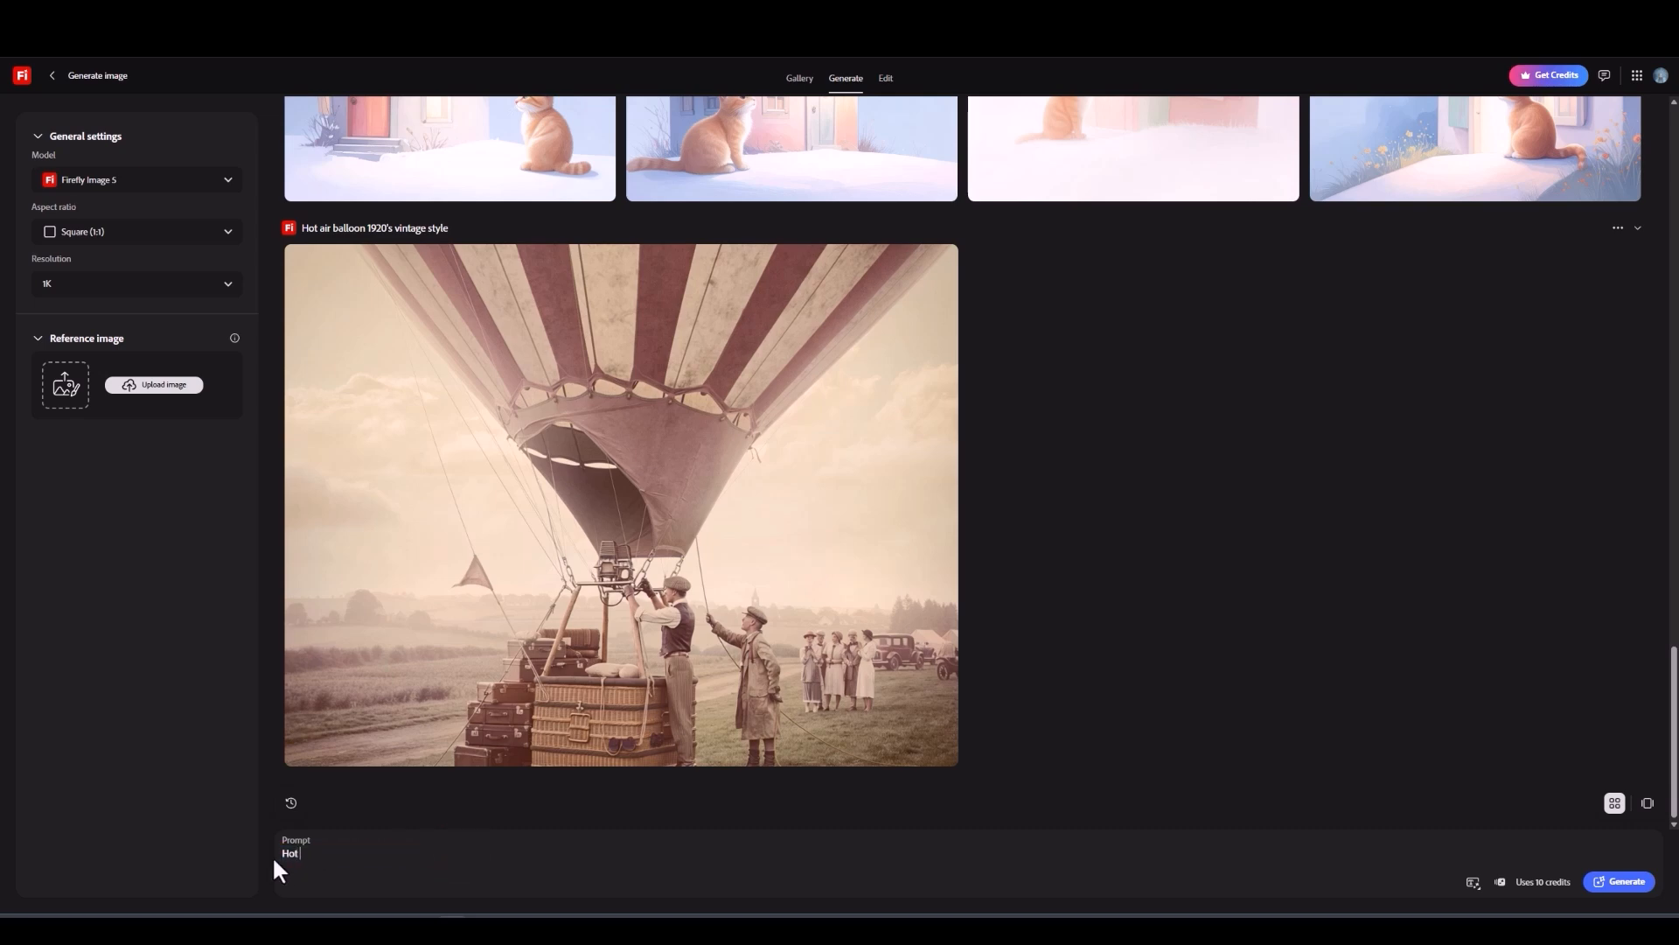
pyautogui.write(' air balloon retro style,')
pyautogui.write('soft muted colours')
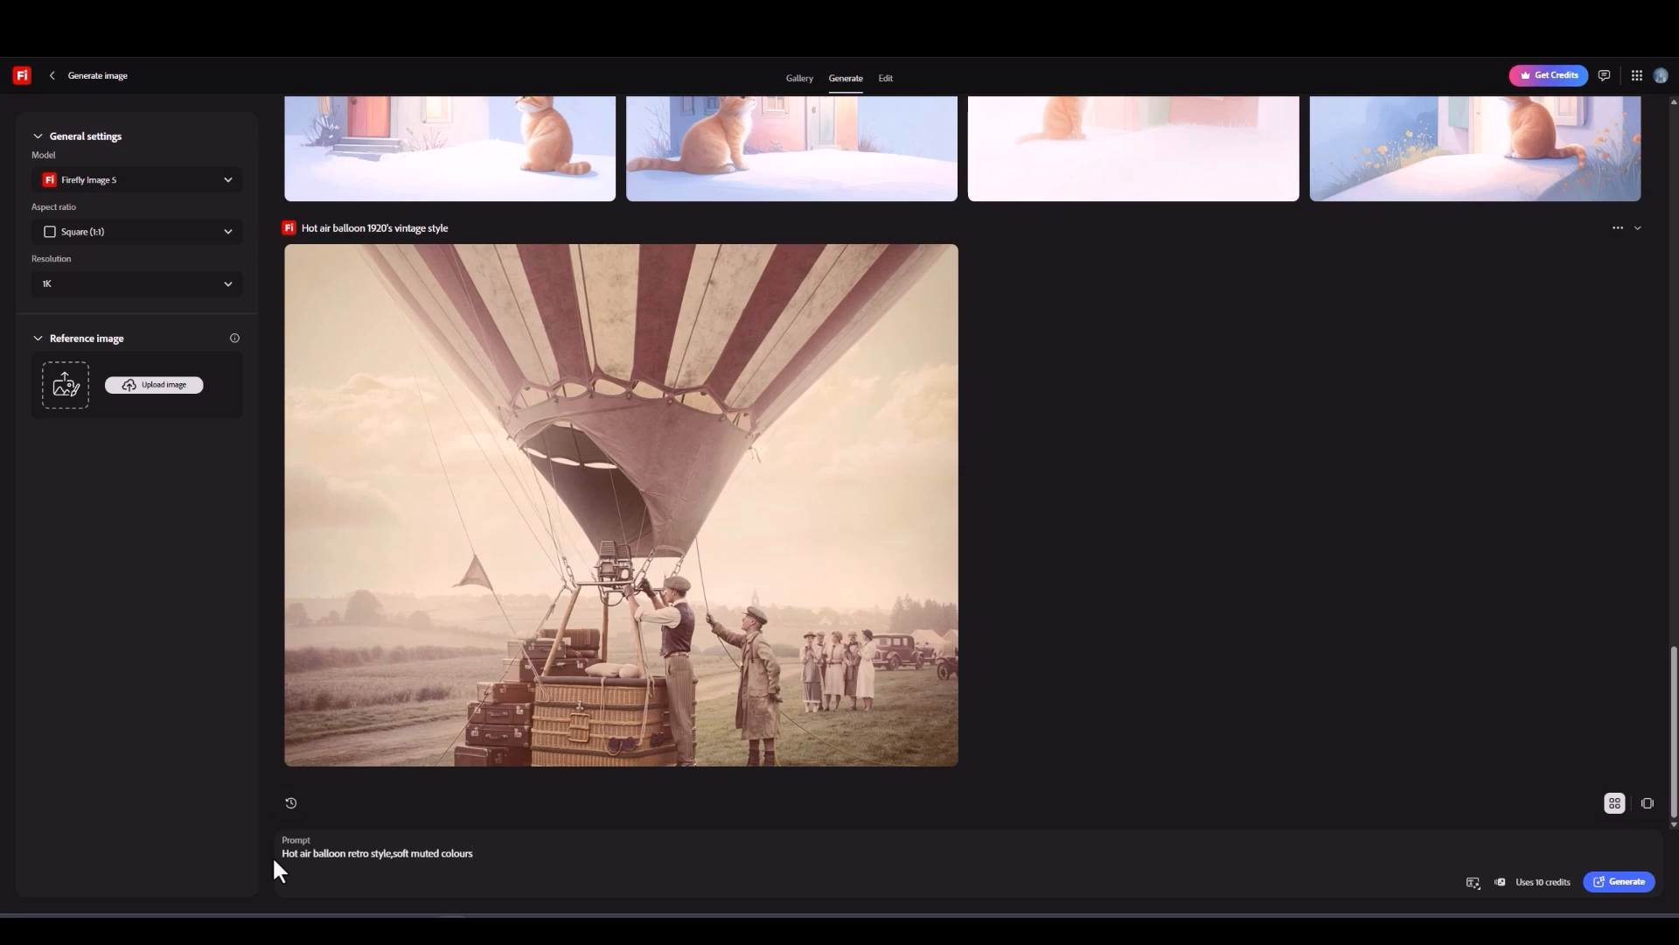
pyautogui.click(1628, 885)
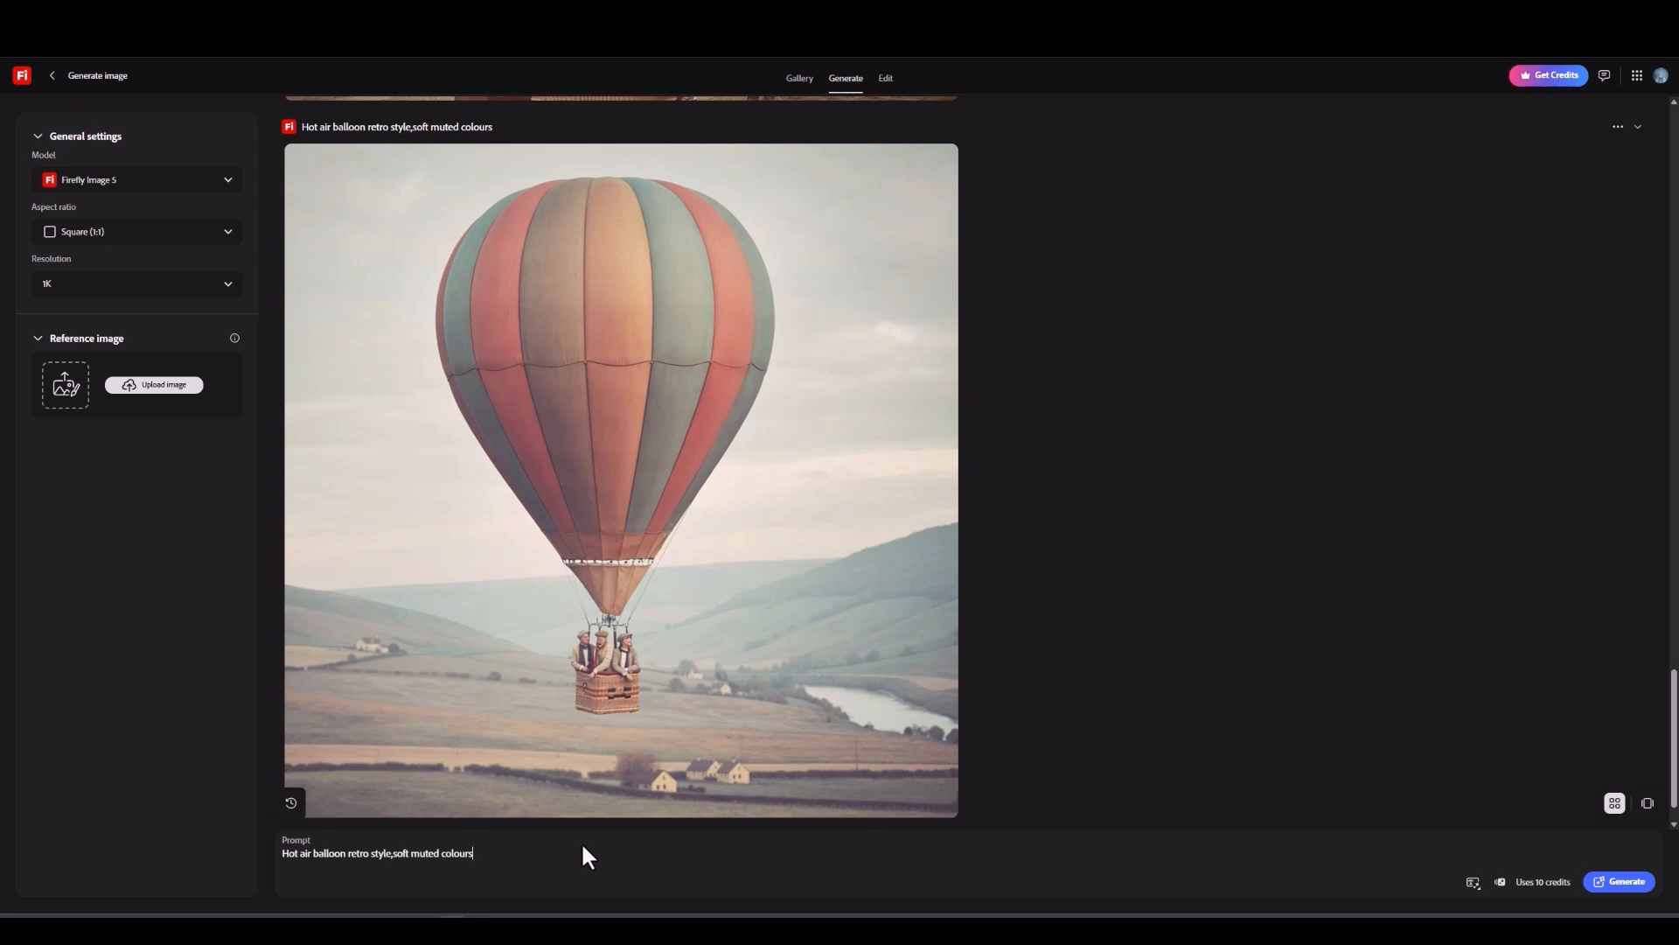
# Step: Open the Create an image feature and switch the model to Firefly Image 4 Ultra
pyautogui.moveTo(581, 705)
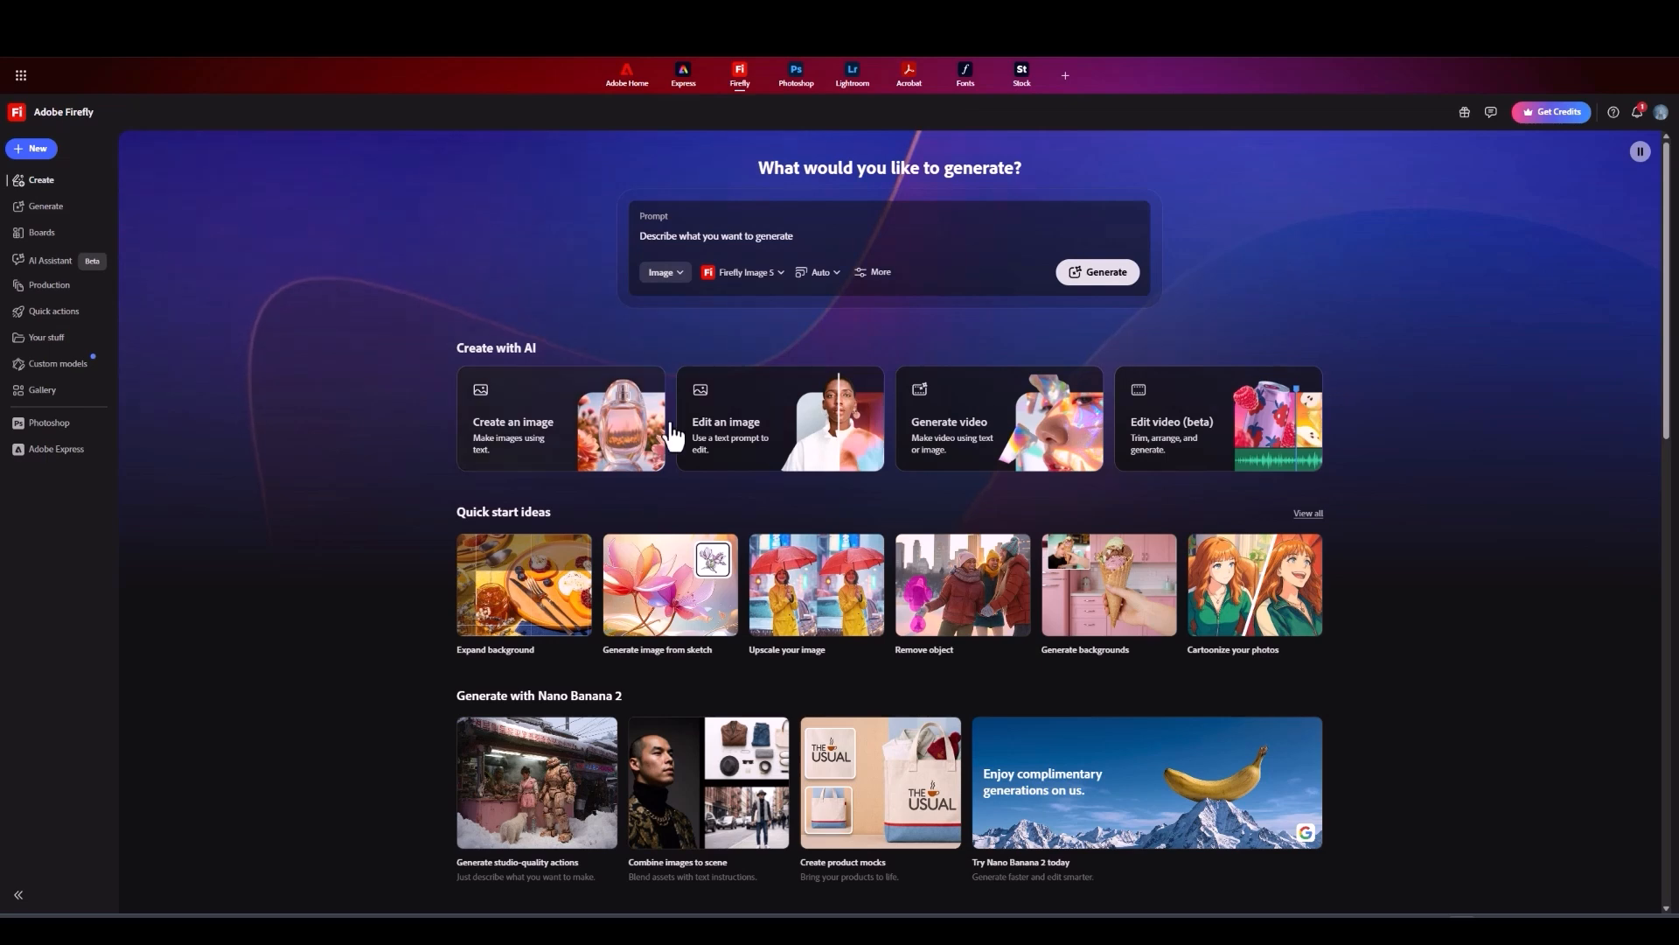
pyautogui.click(533, 445)
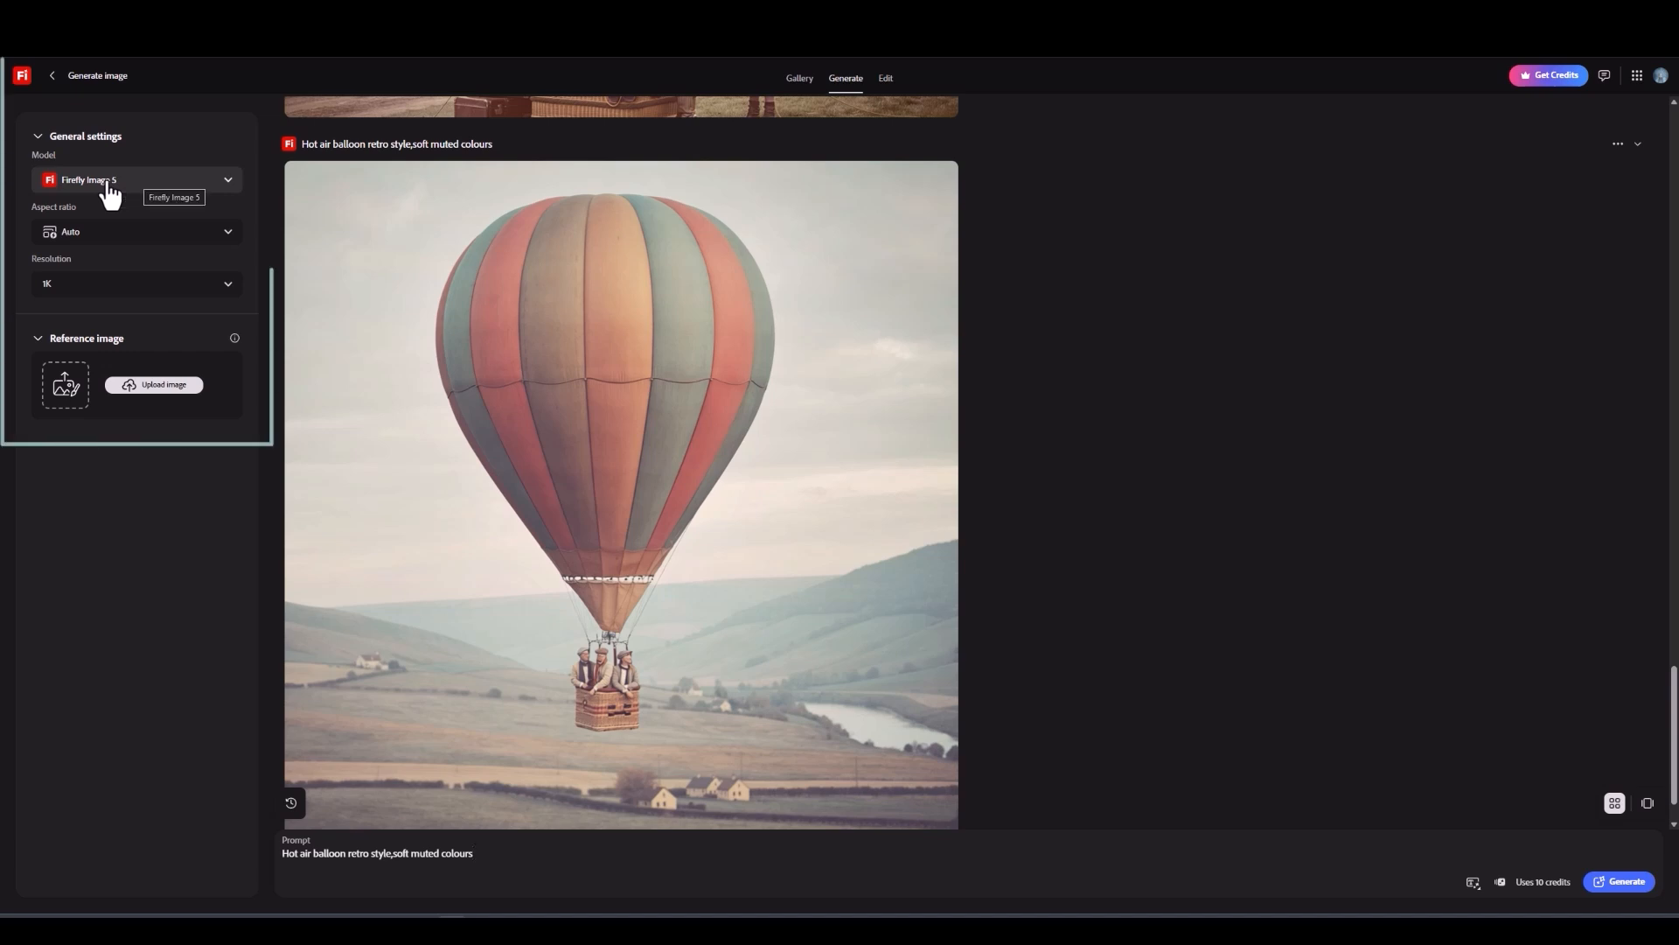
pyautogui.click(139, 231)
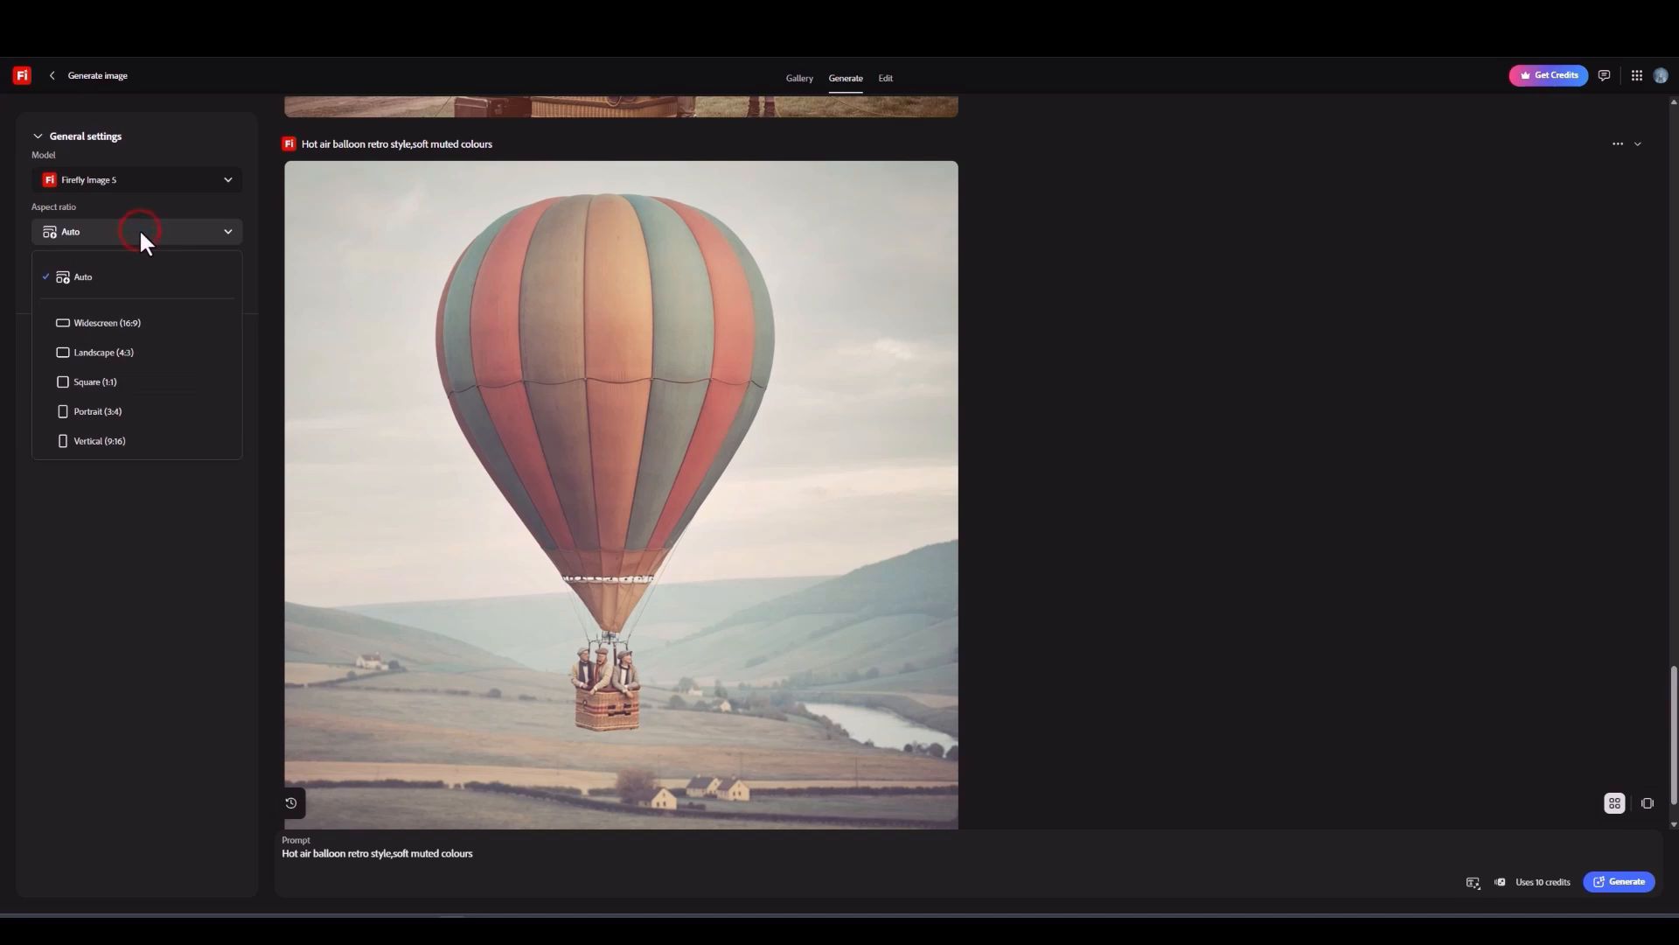
pyautogui.click(139, 231)
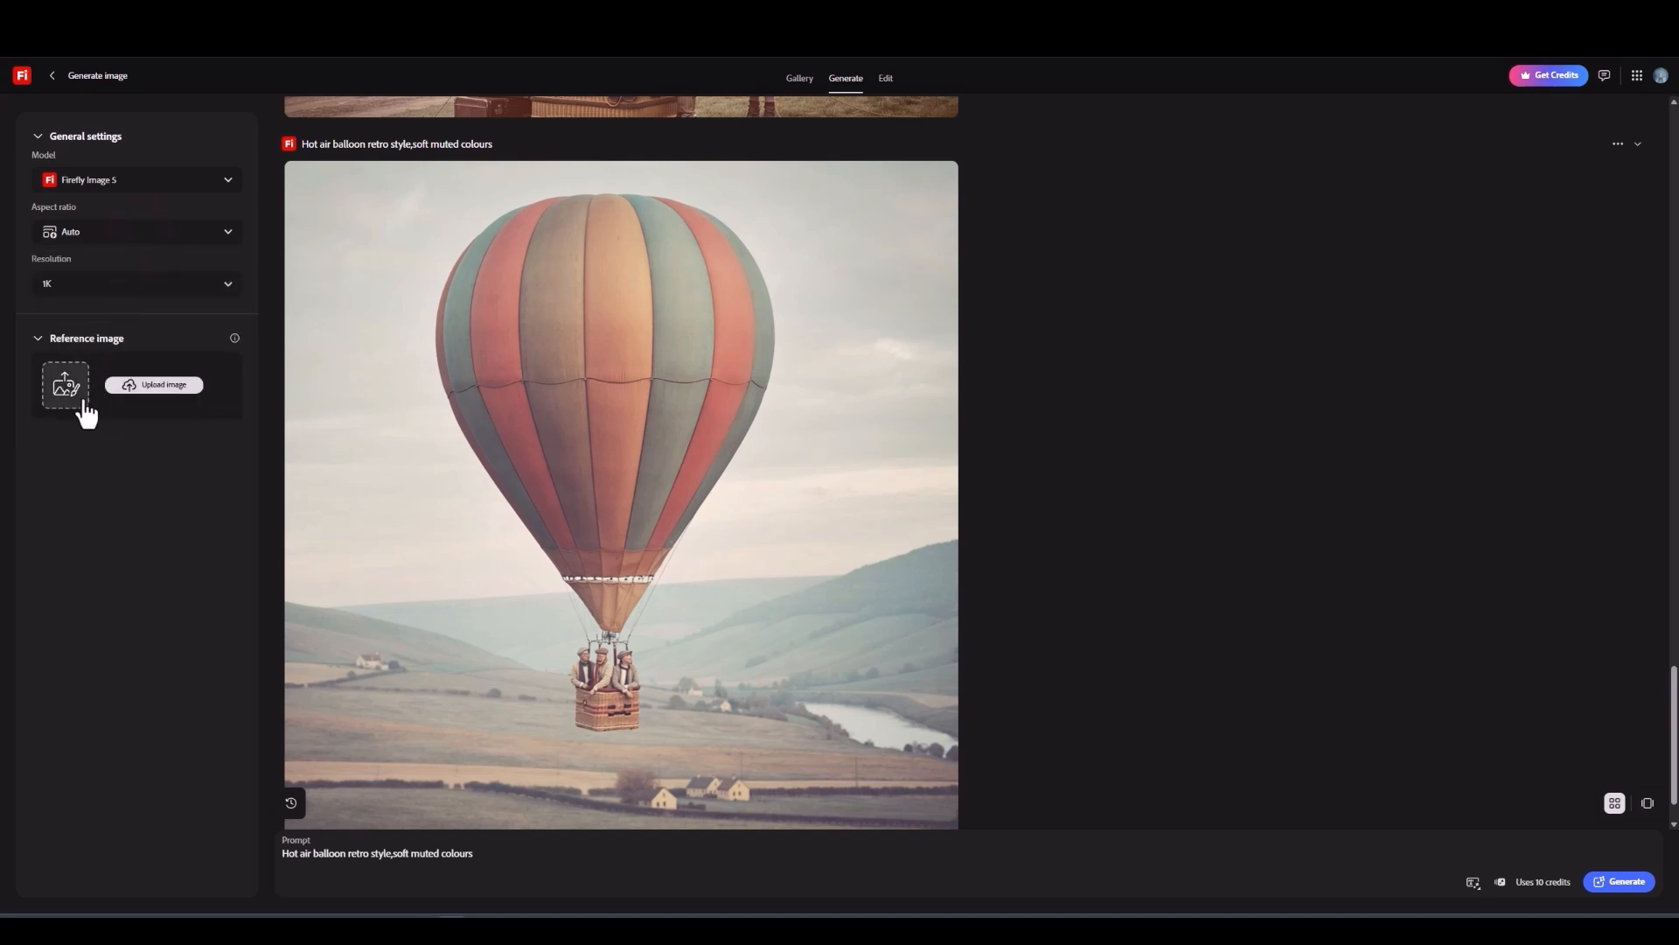
pyautogui.click(228, 181)
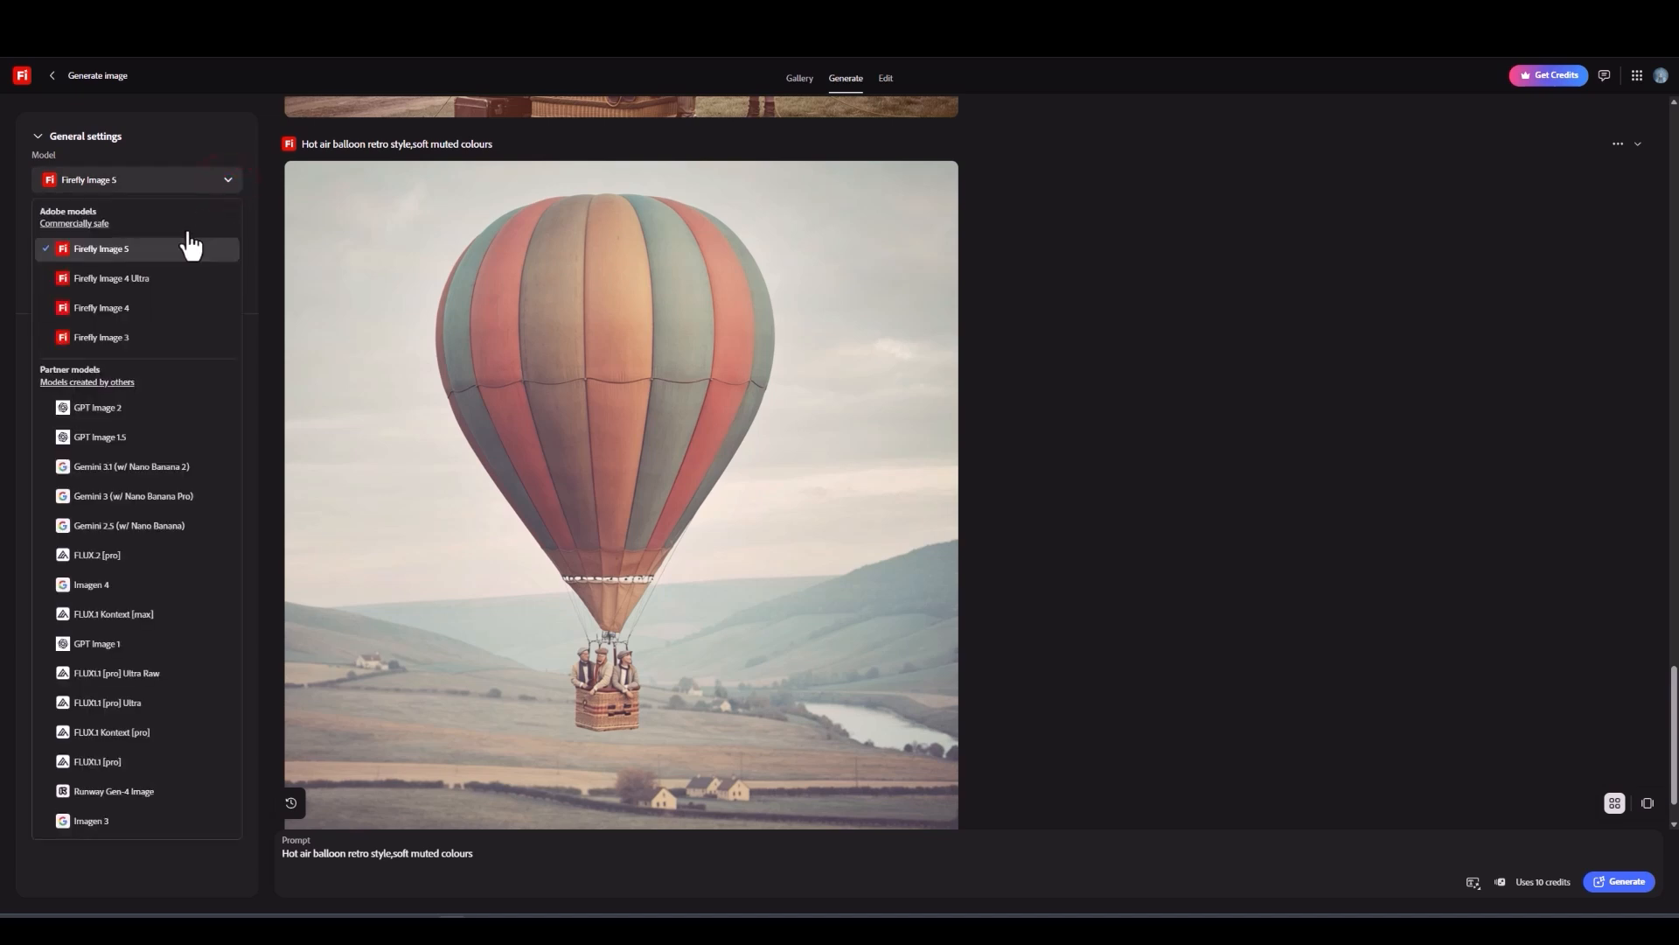
pyautogui.click(144, 280)
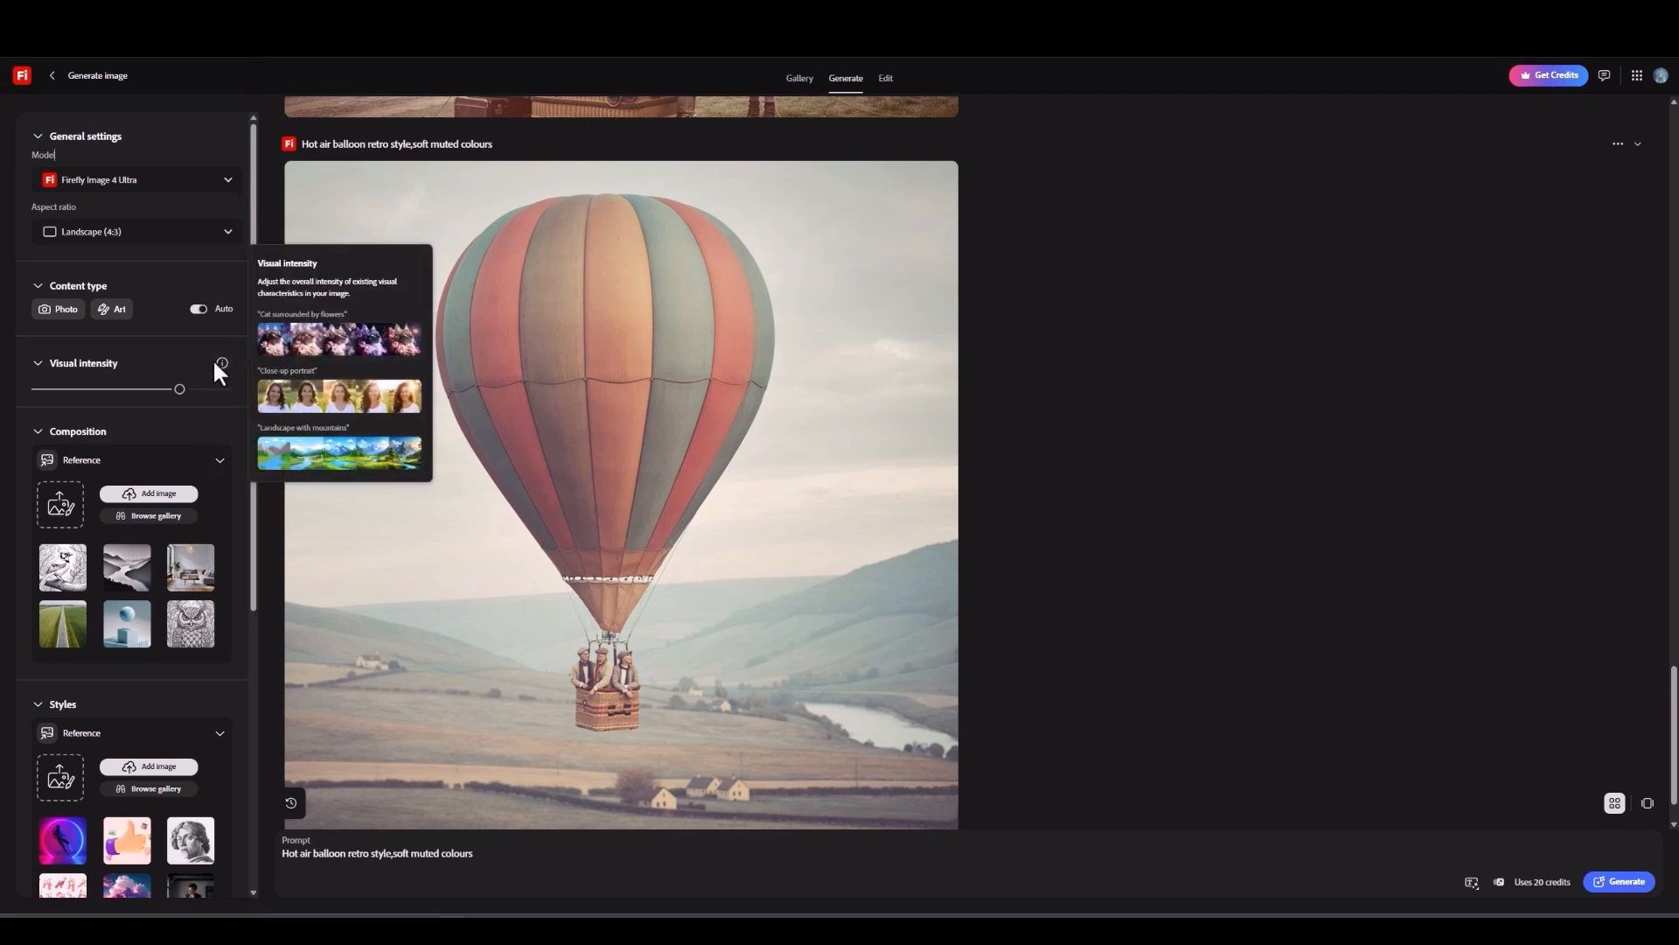
# Step: Set the aspect ratio to Square (1:1) and the content type to Art
pyautogui.click(229, 234)
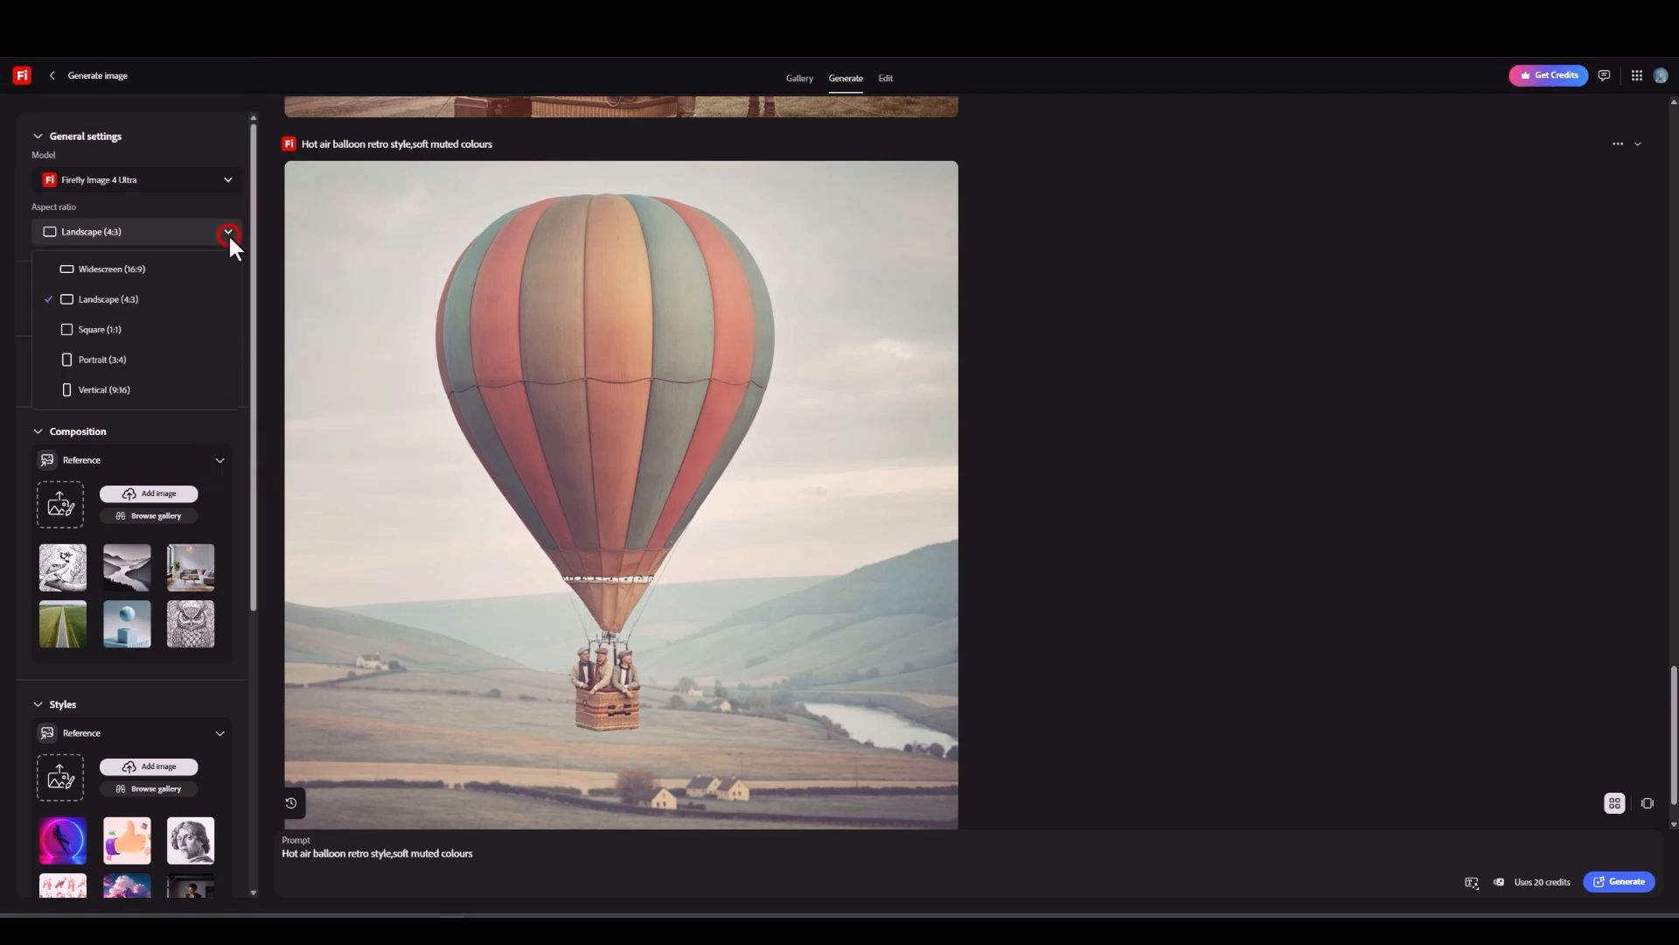
pyautogui.click(117, 330)
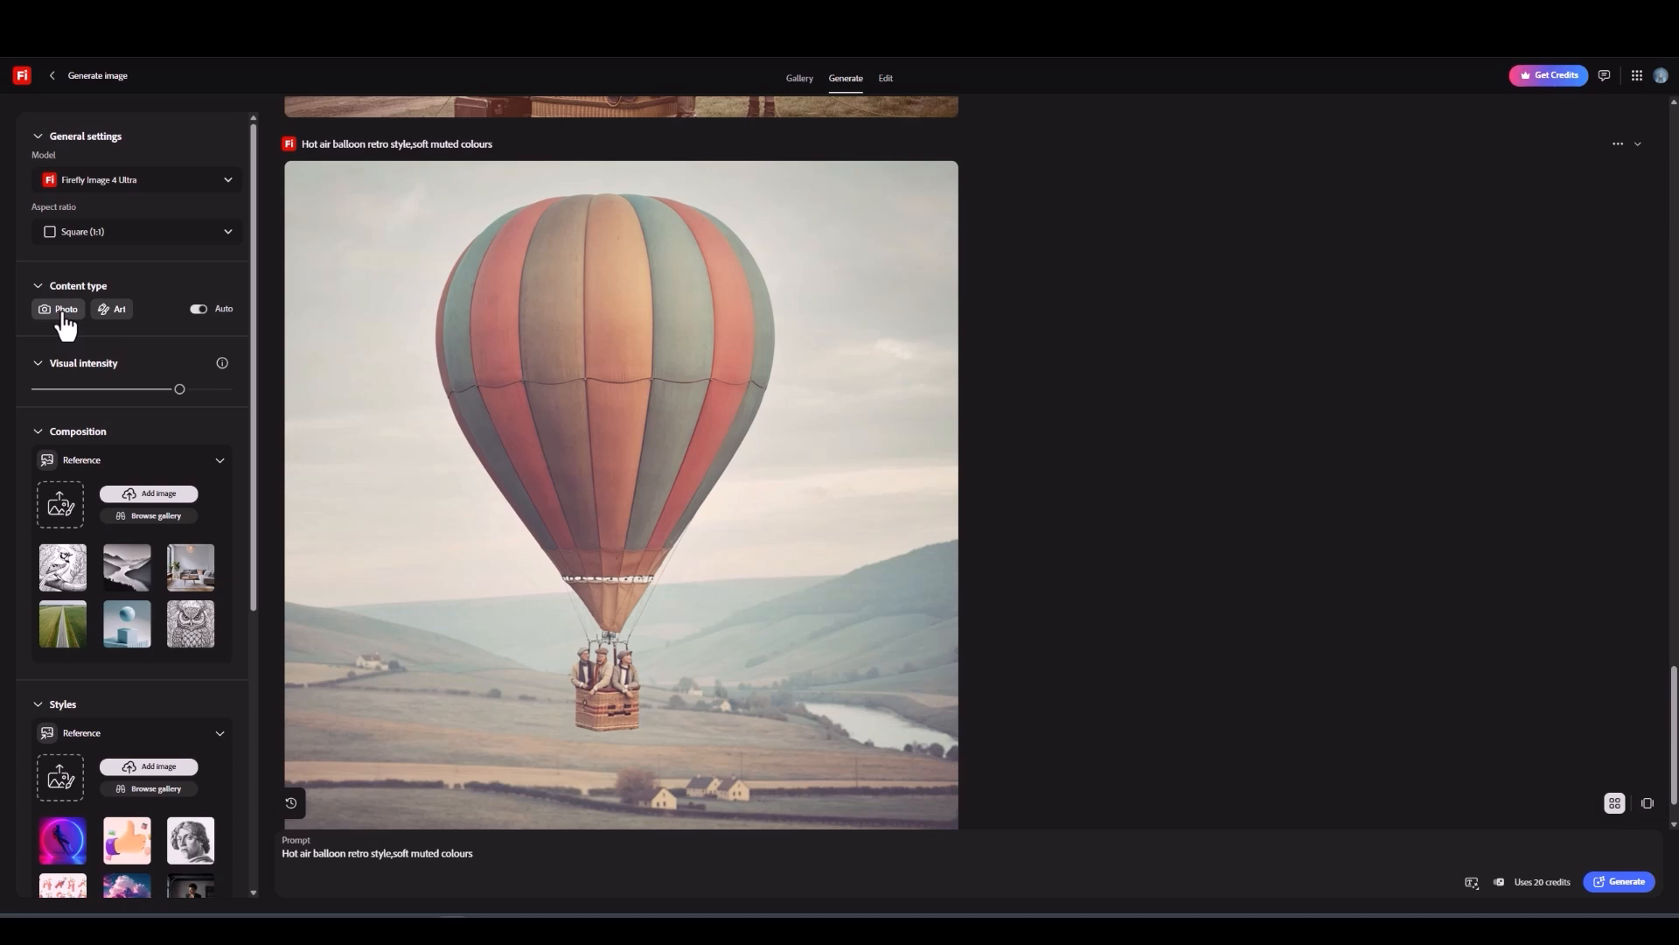
pyautogui.click(122, 315)
# Step: Show all style effects and apply the Art deco effect from the Movements group
pyautogui.scroll(-2, 122, 317)
pyautogui.scroll(-2, 126, 324)
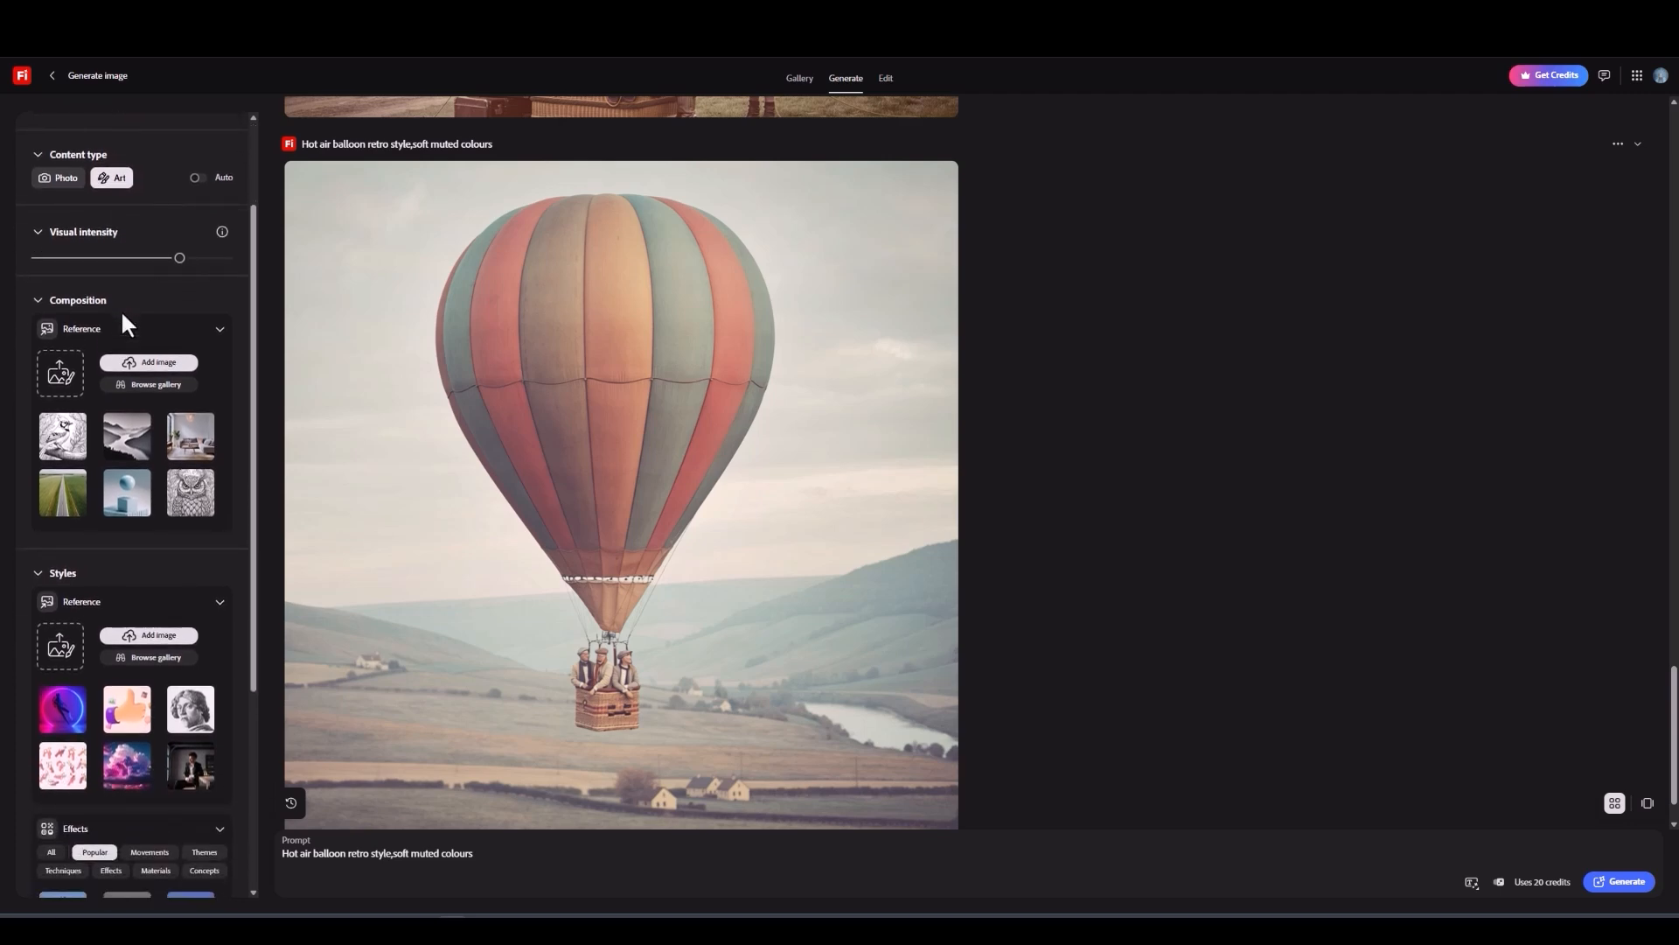
pyautogui.scroll(-6, 123, 317)
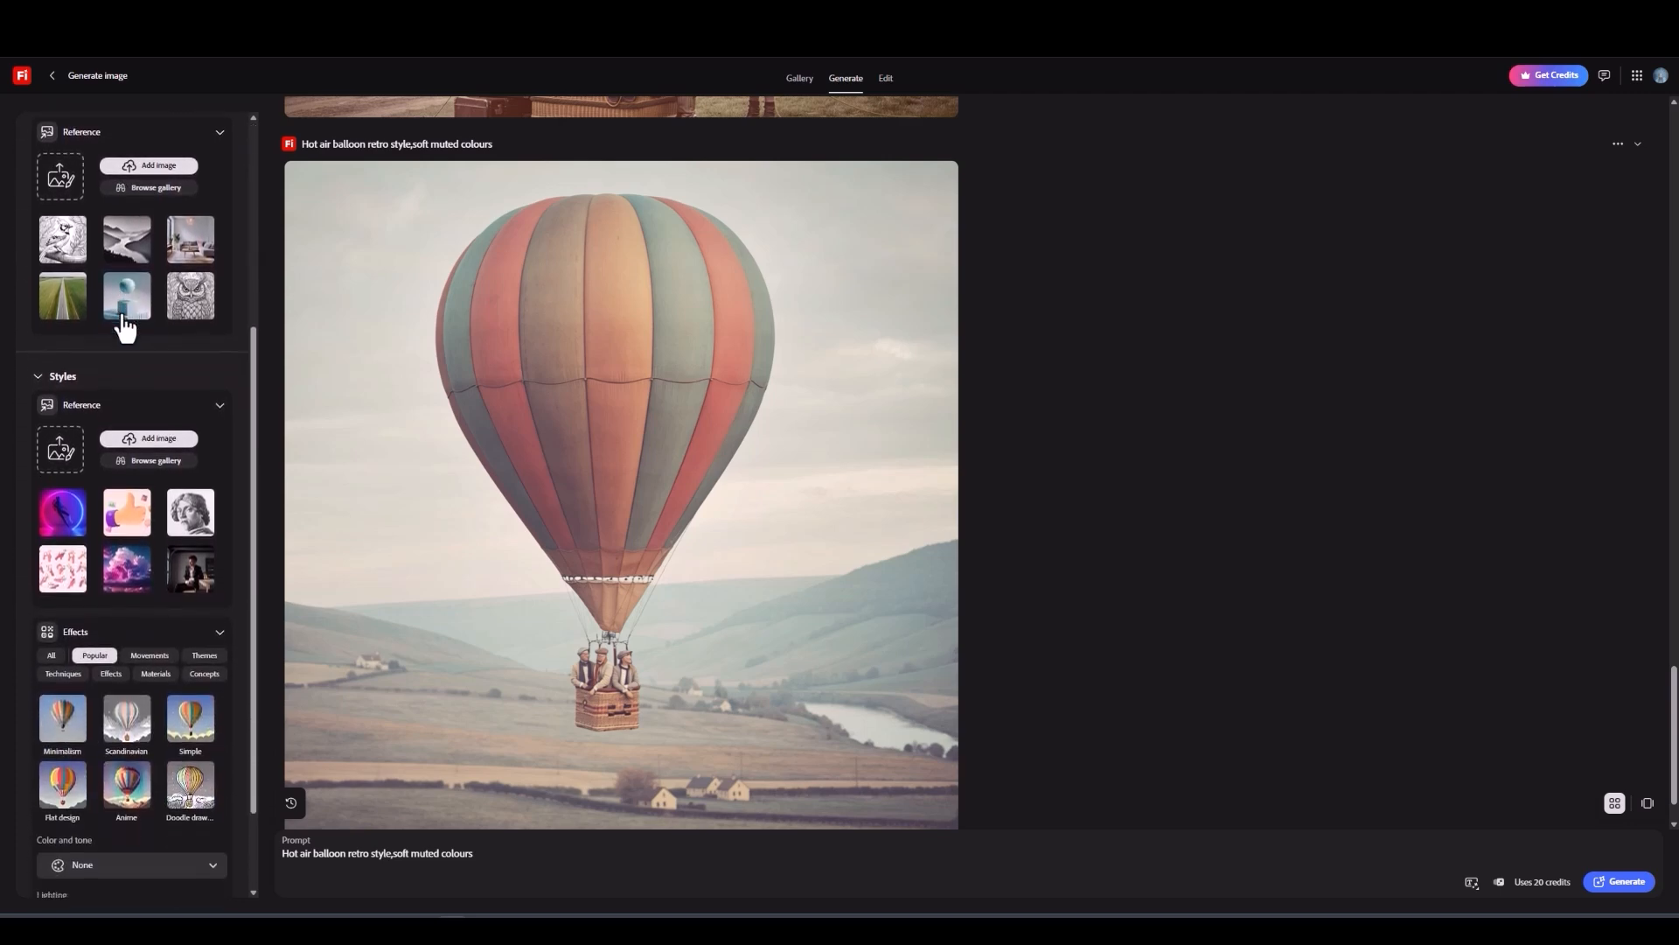
pyautogui.scroll(-2, 125, 328)
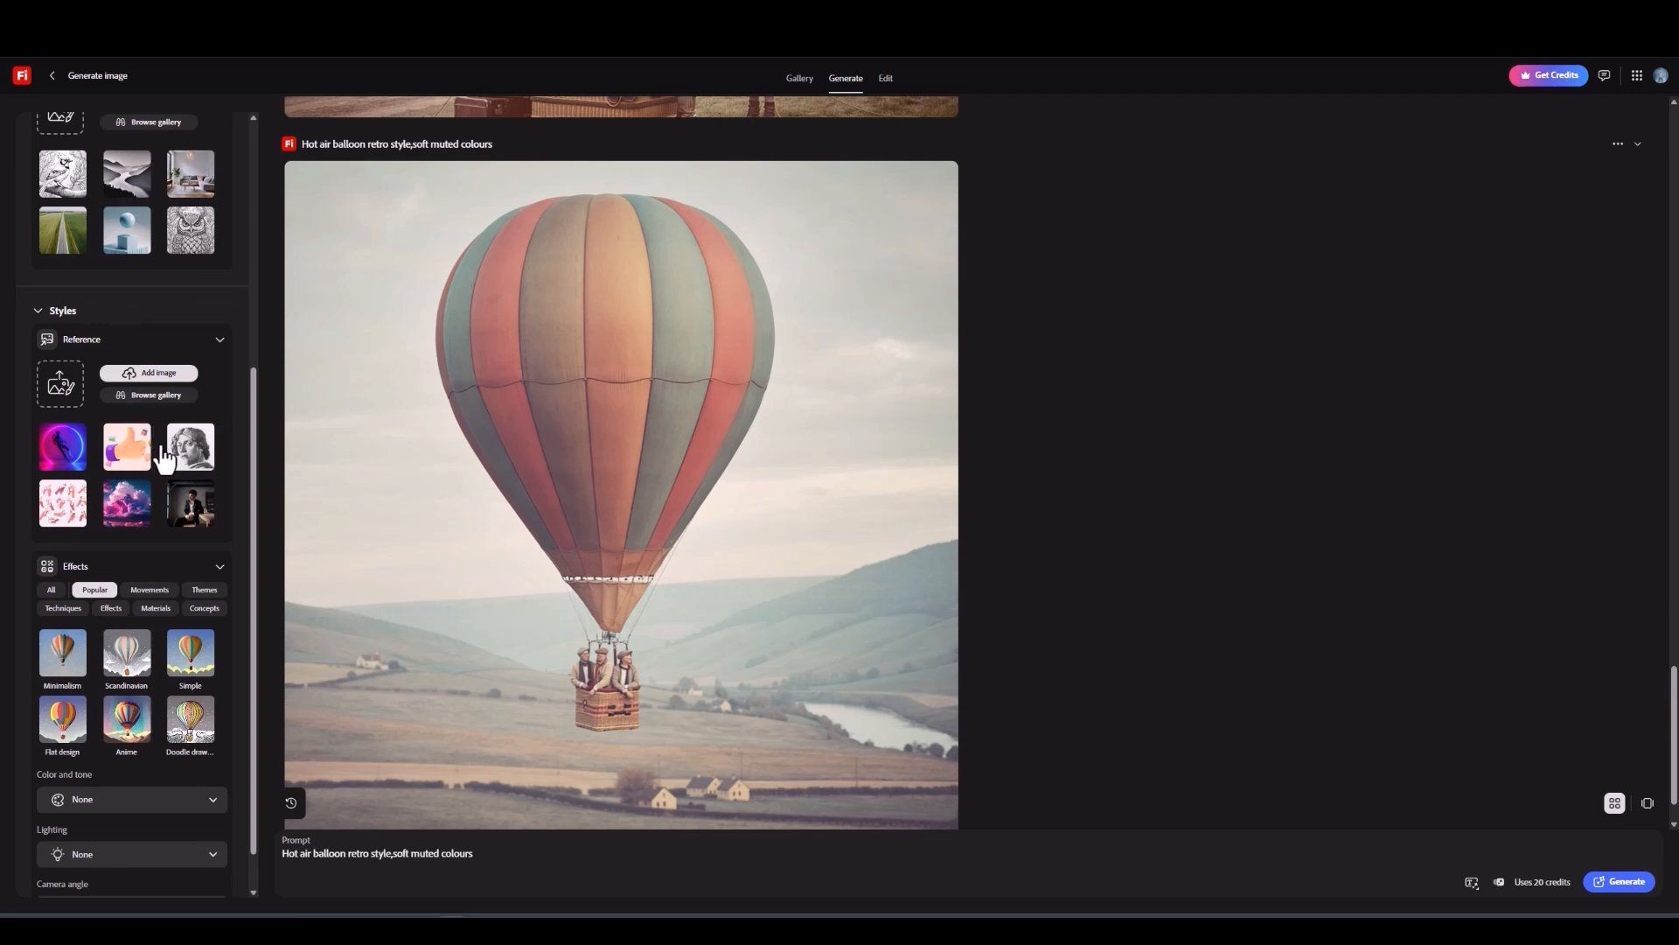
pyautogui.scroll(-1, 181, 514)
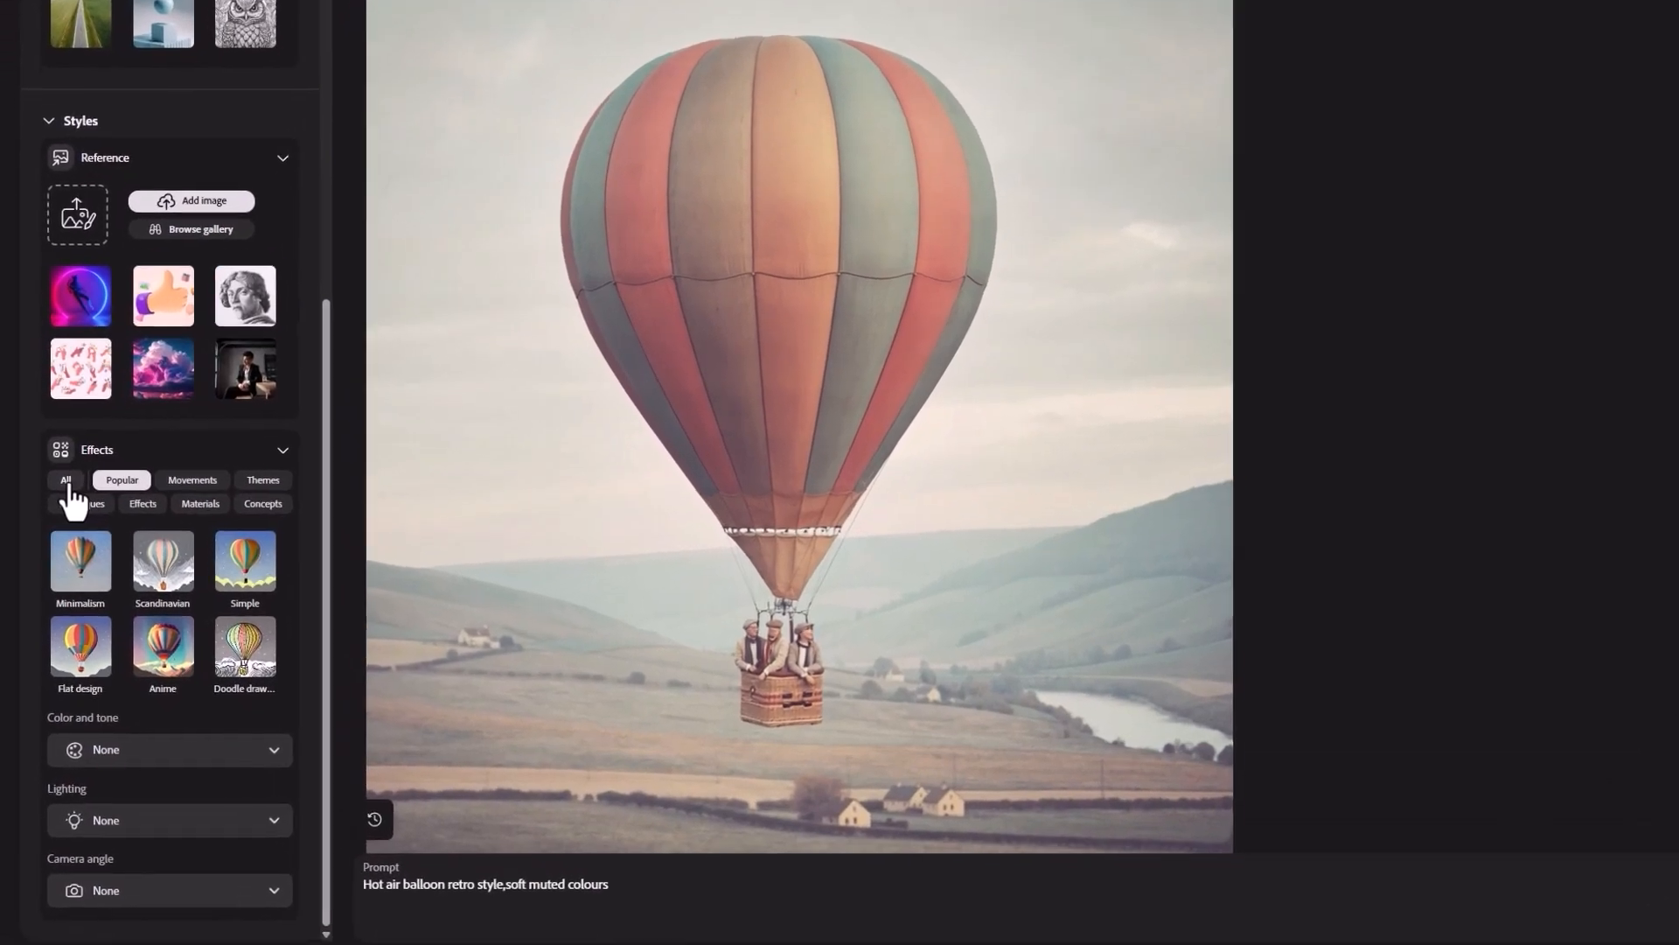
pyautogui.click(67, 484)
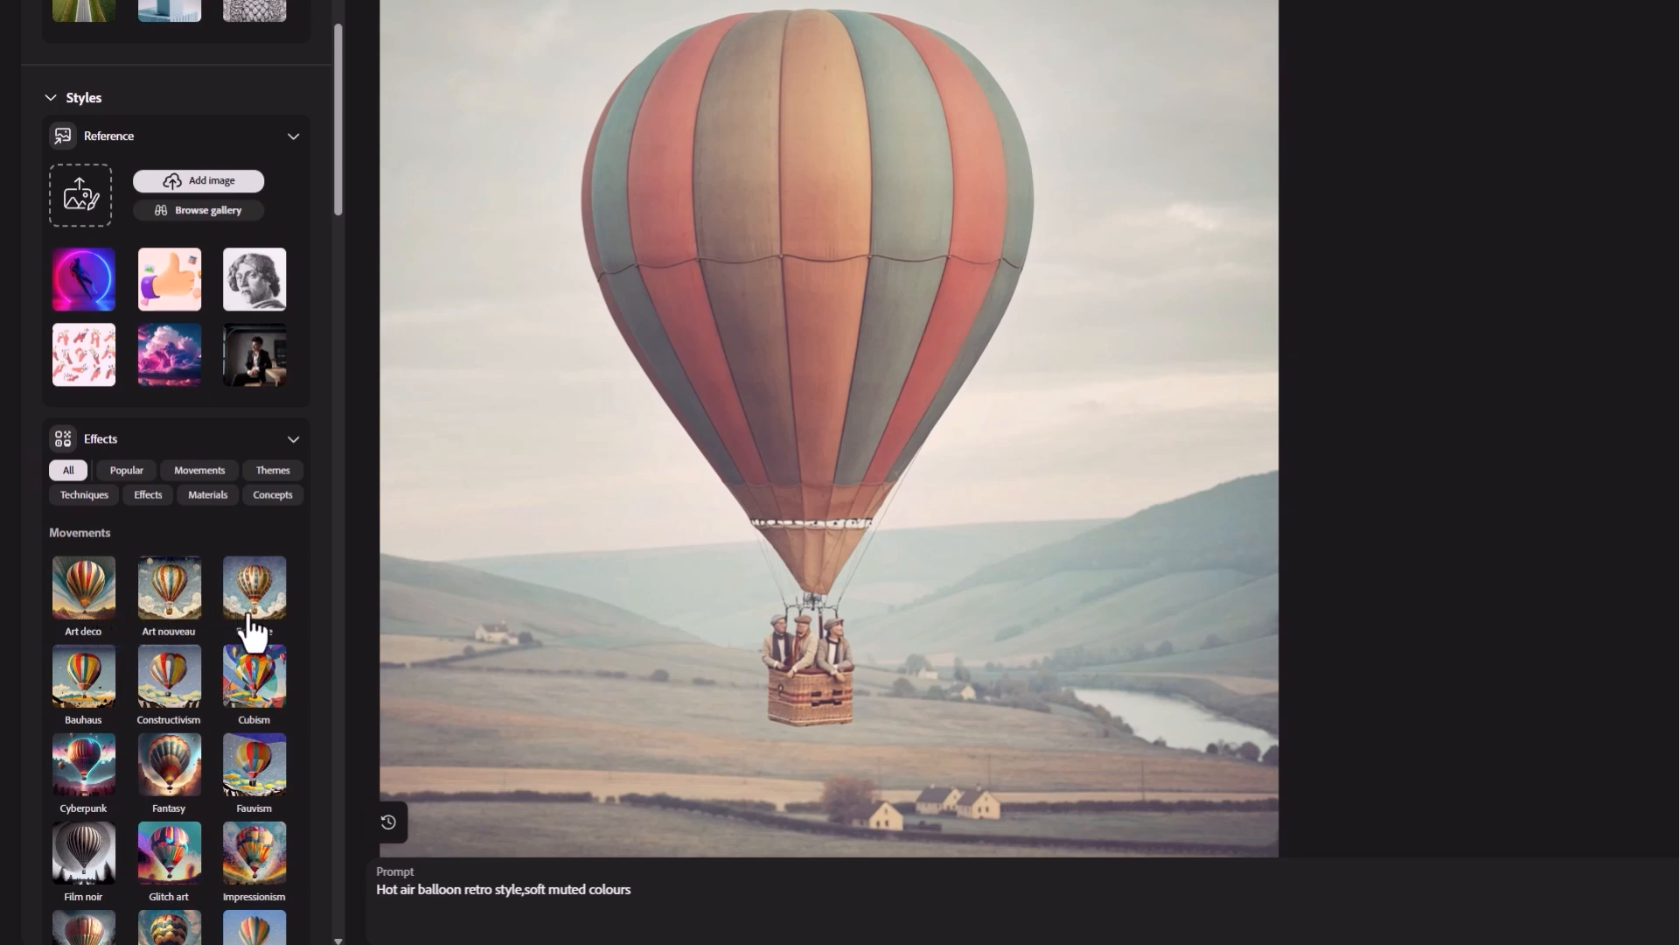
pyautogui.scroll(-3, 278, 635)
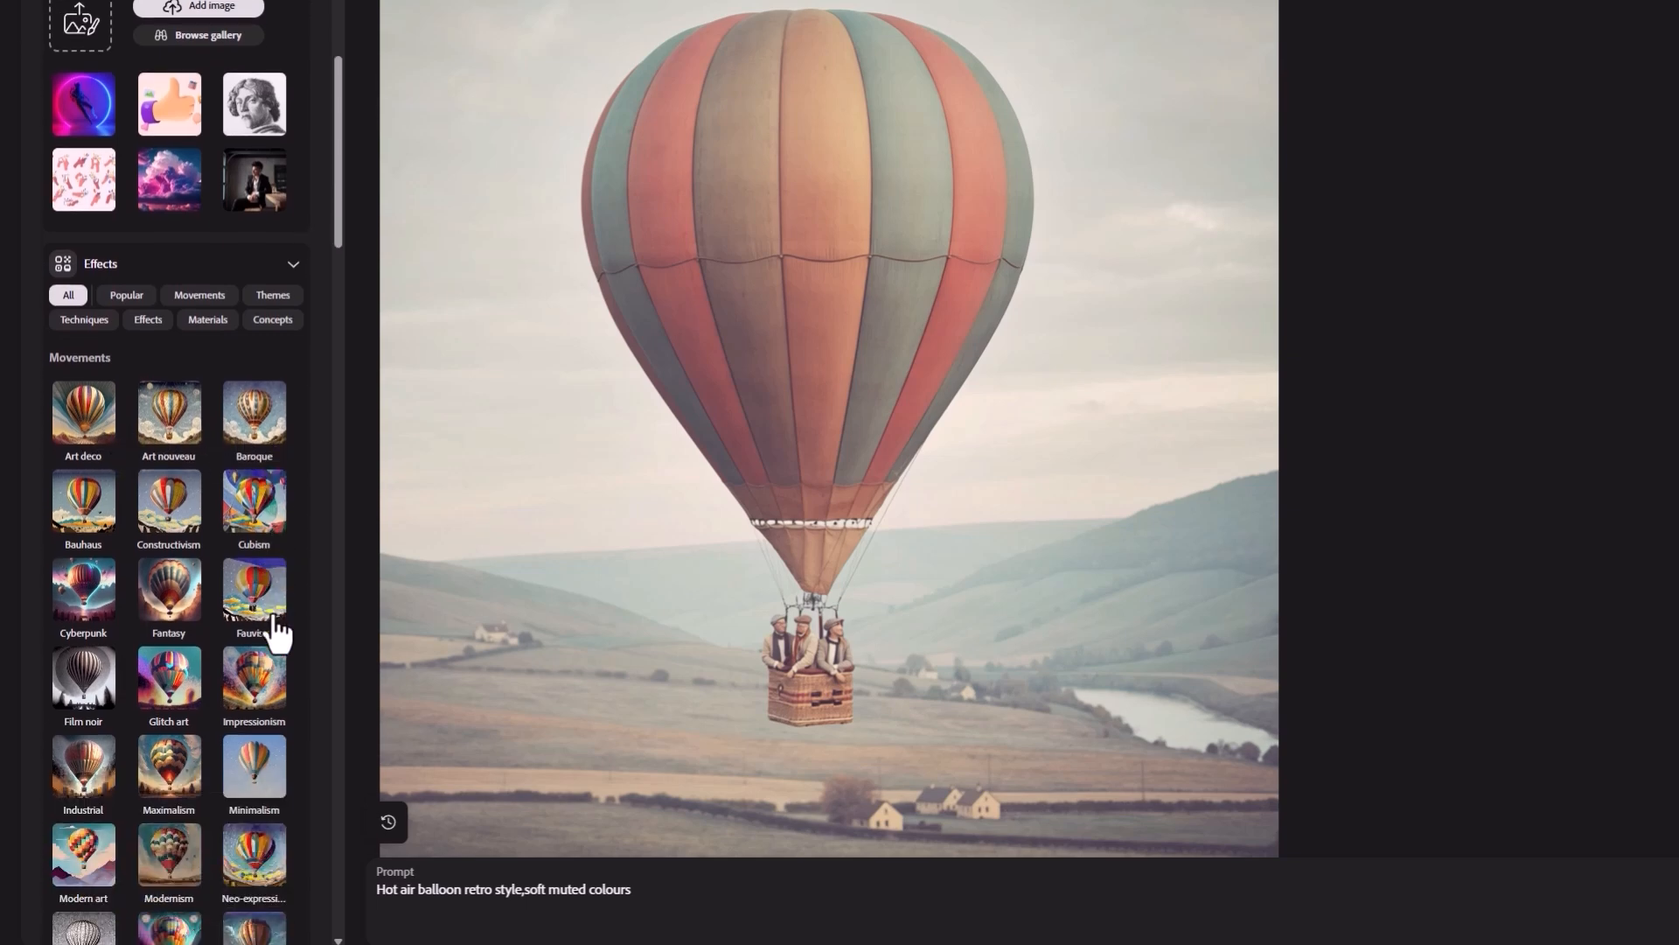
pyautogui.scroll(-1, 278, 634)
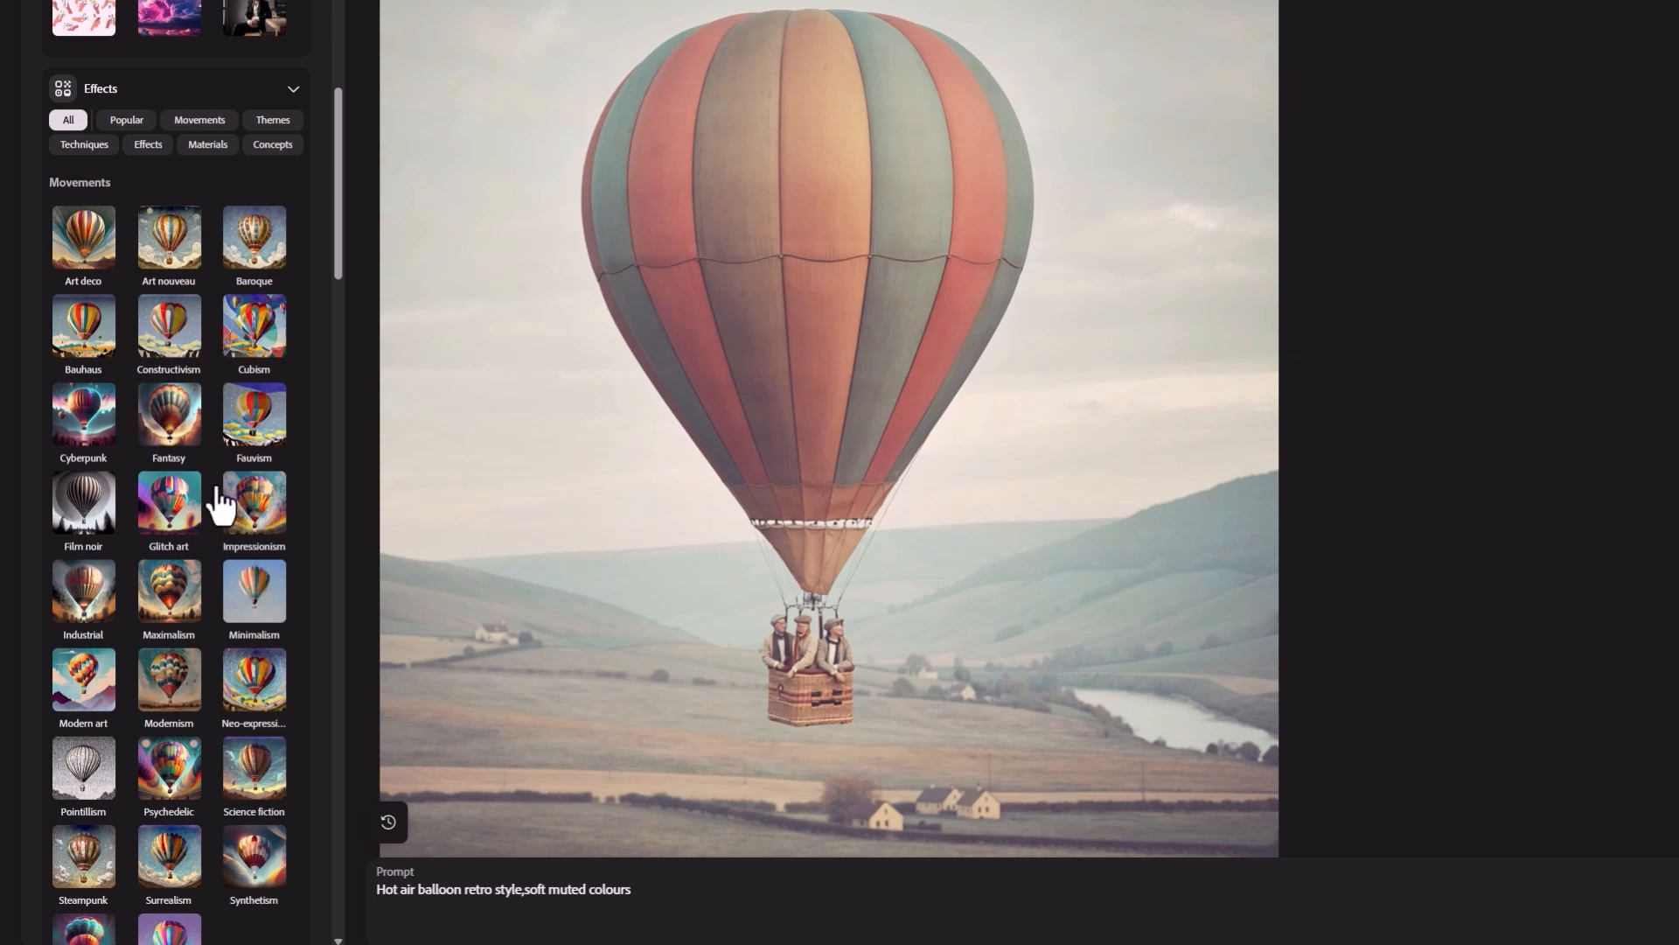
pyautogui.click(91, 249)
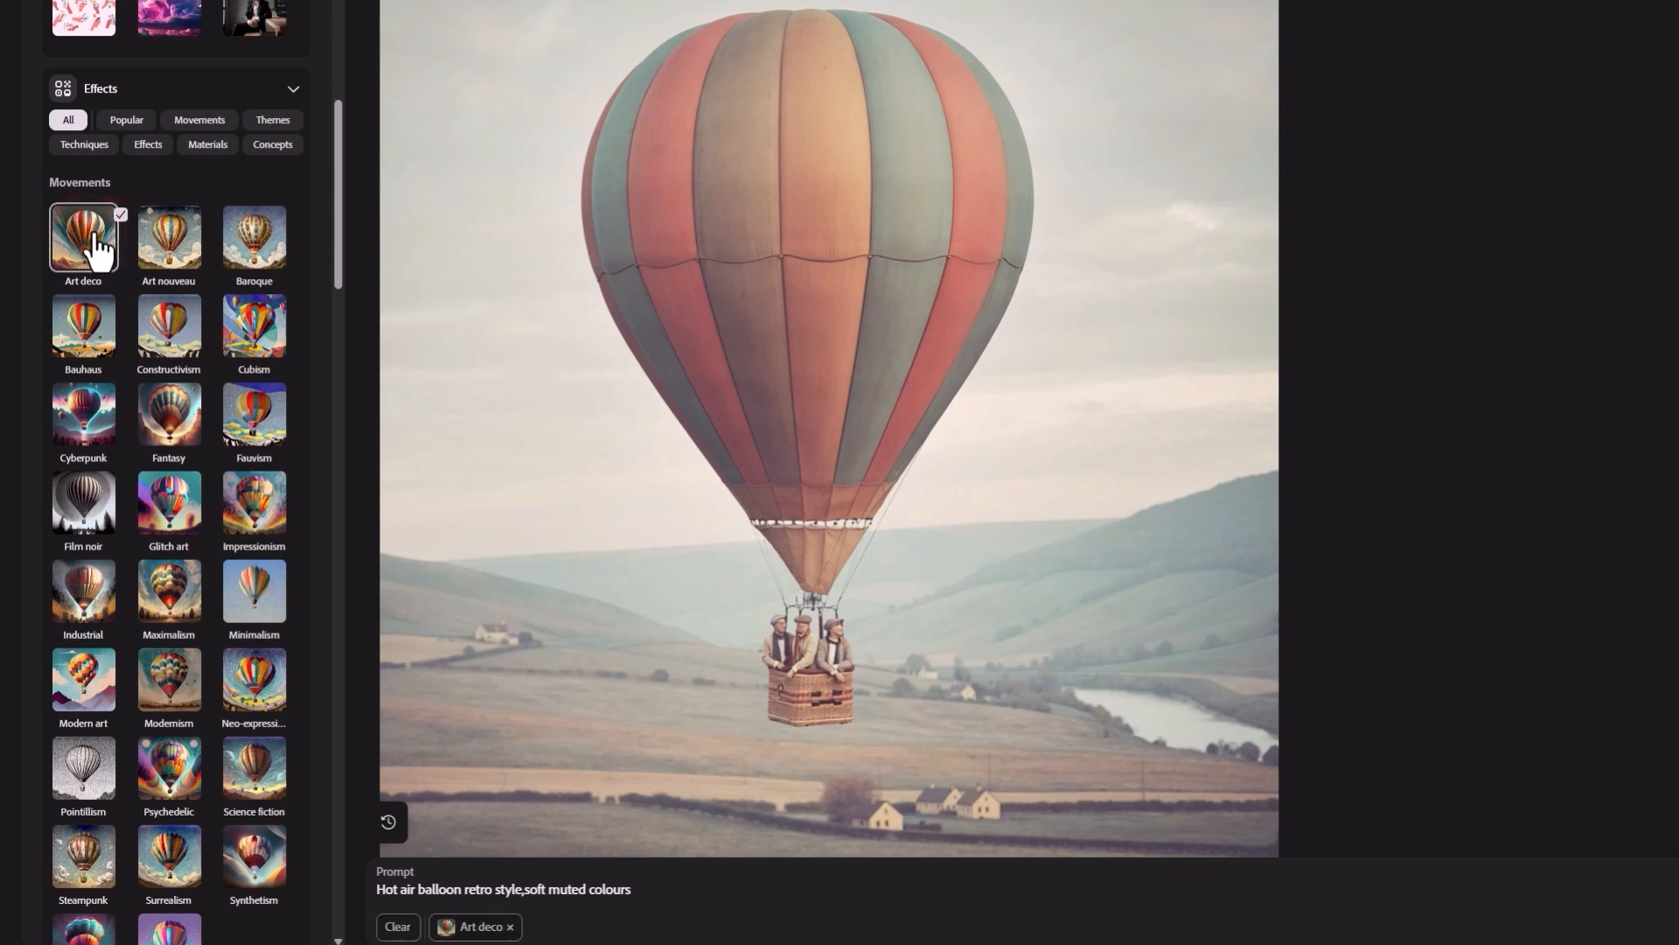
# Step: Replace the prompt with "Hot air balloon, vintage style with flags flying" and generate the image with the Art deco effect
pyautogui.scroll(5, 159, 203)
pyautogui.scroll(6, 160, 208)
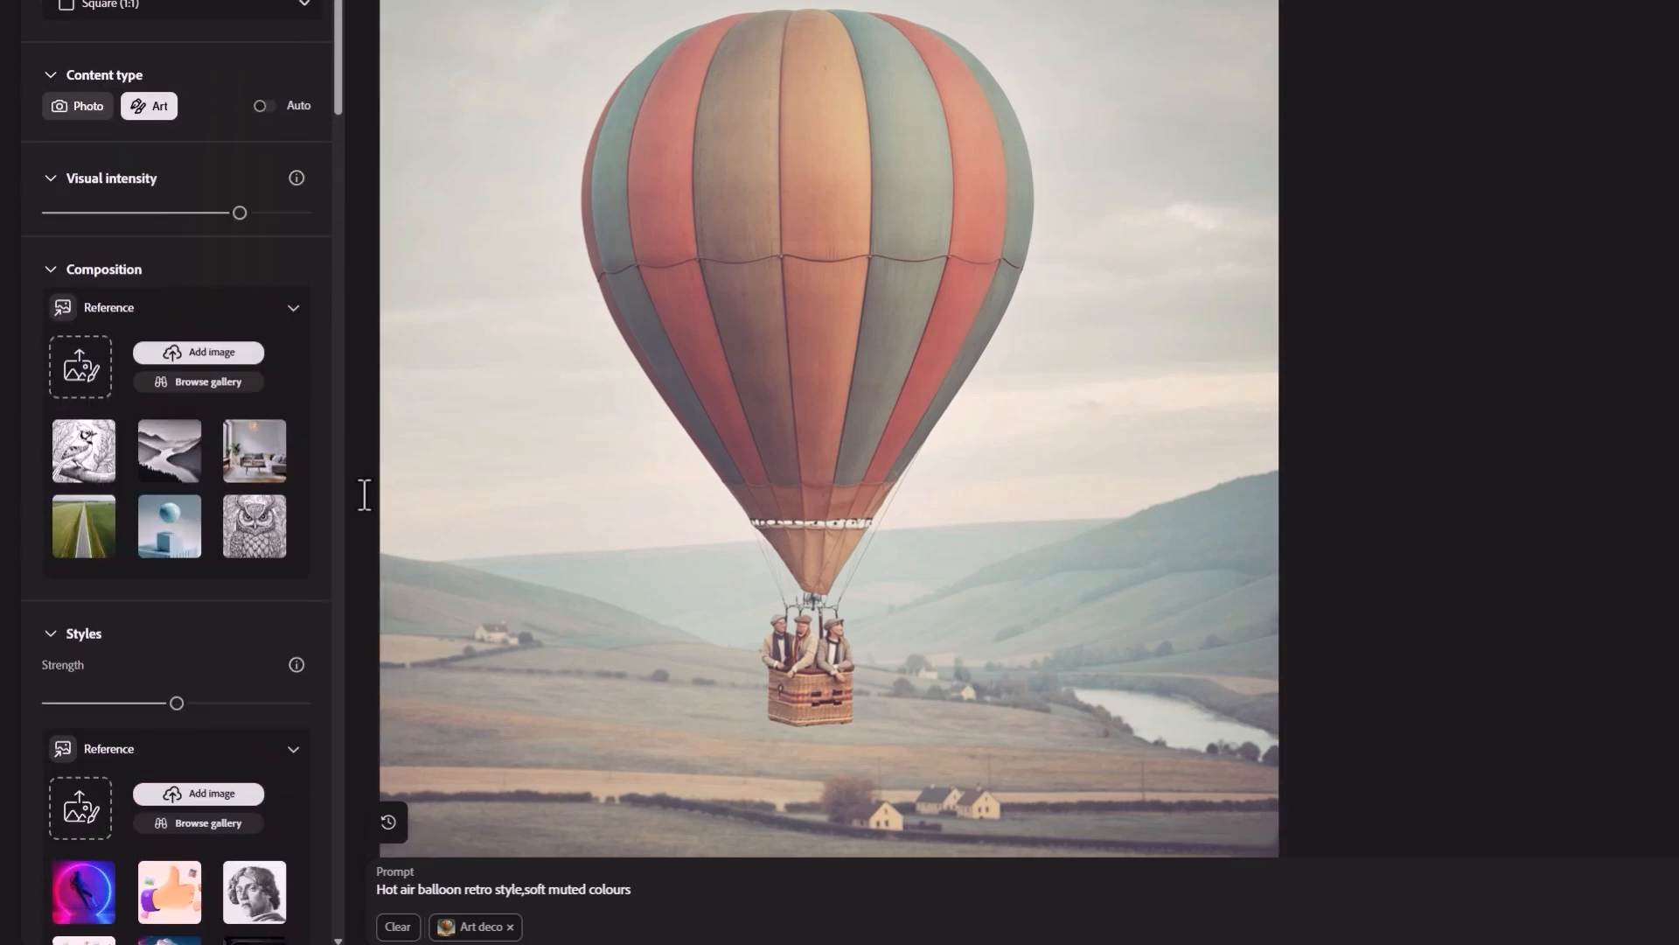
pyautogui.moveTo(651, 897); pyautogui.dragTo(378, 900)
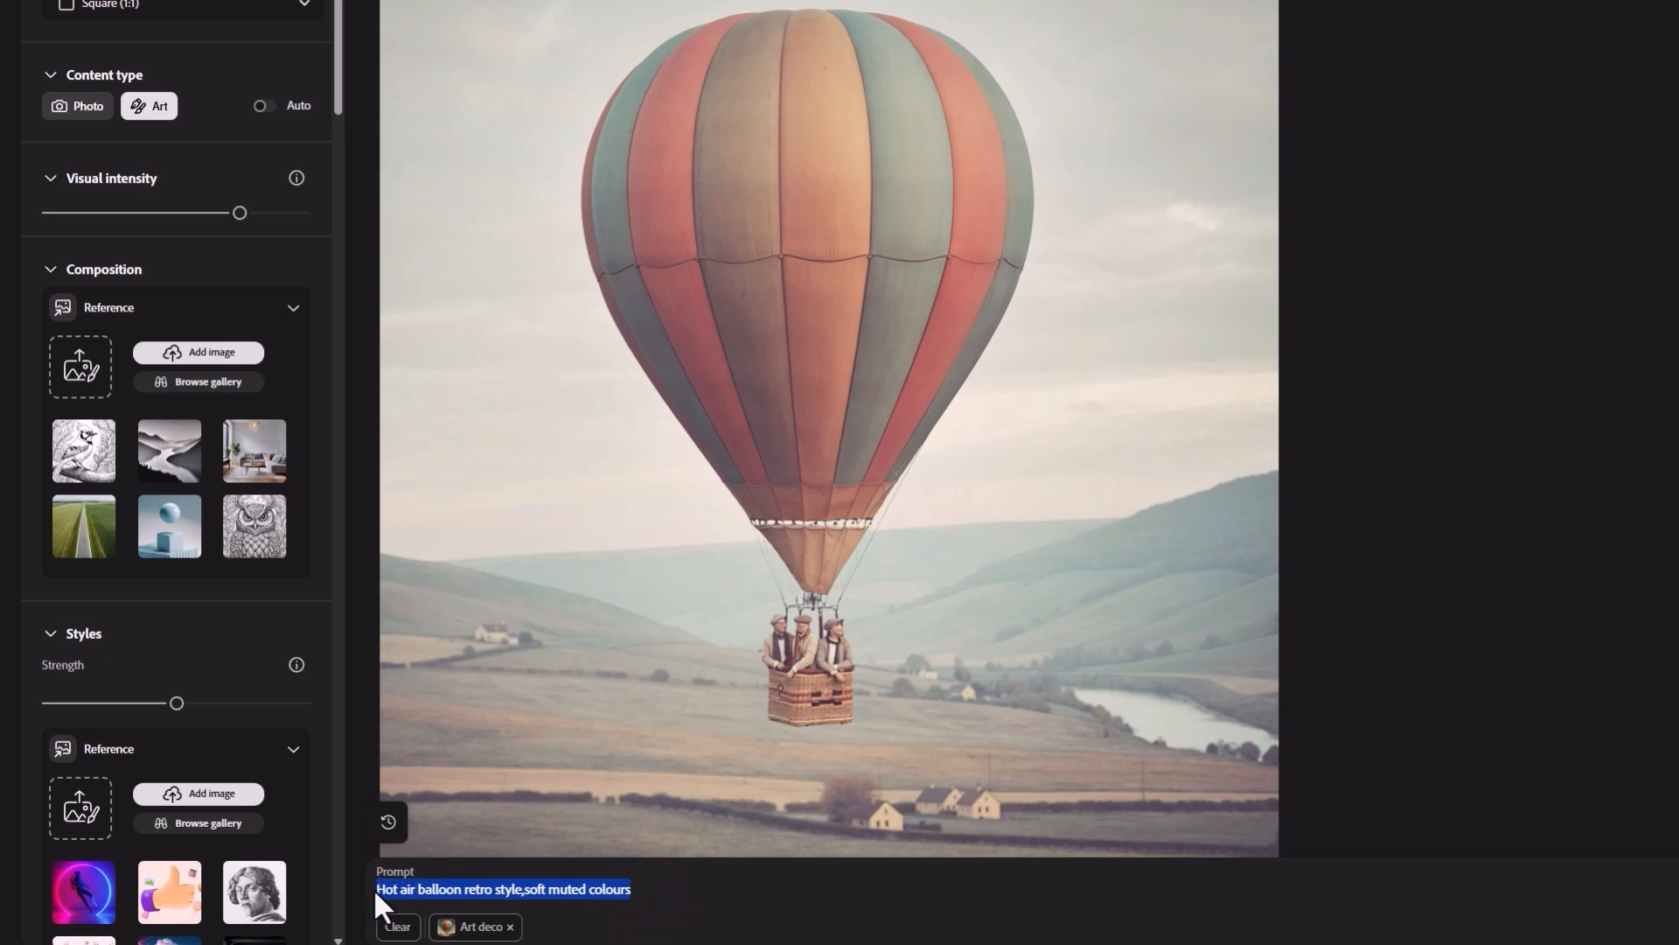
pyautogui.write('Hot')
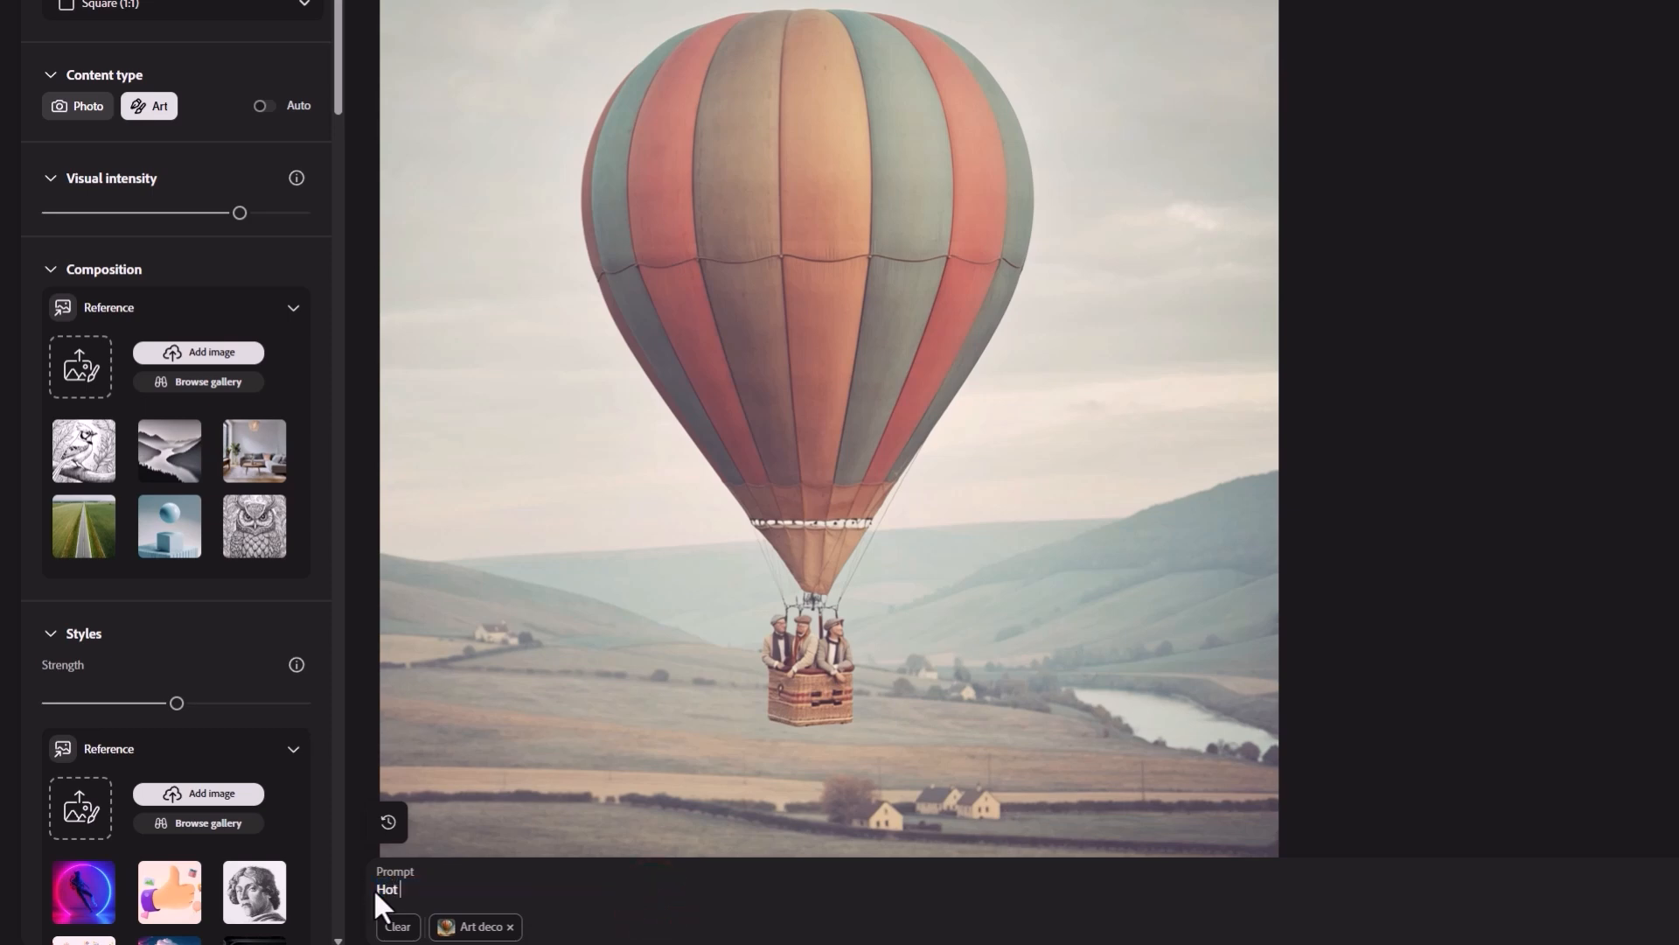
pyautogui.write(' air balloon, vintage style with flags')
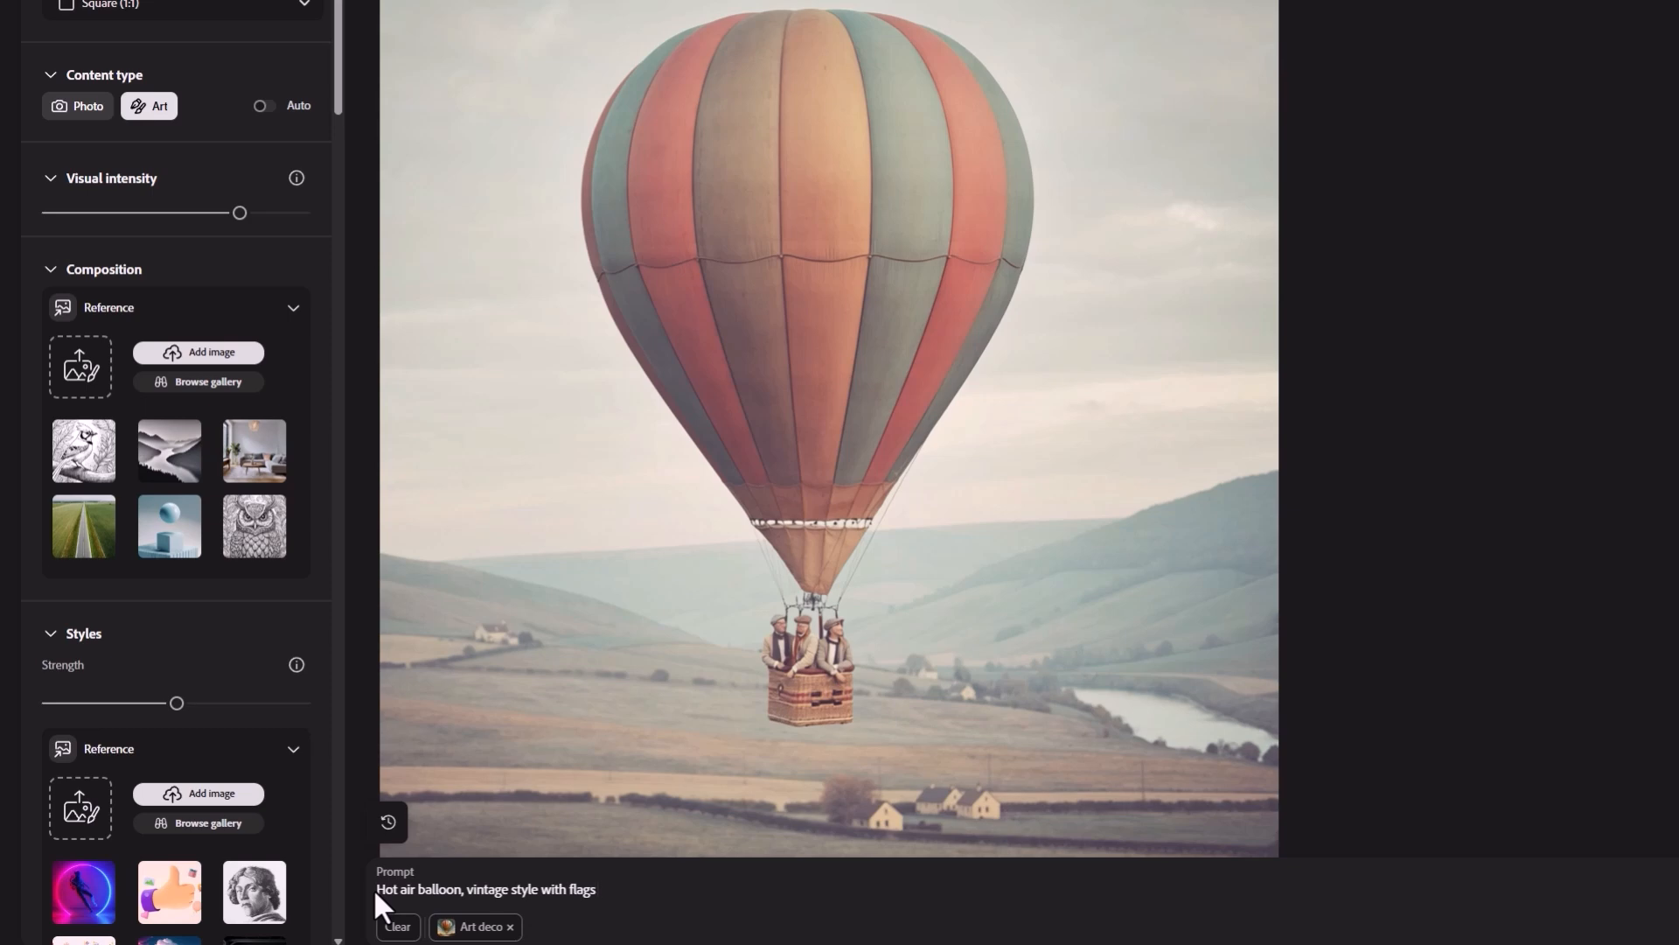
pyautogui.write(' flying')
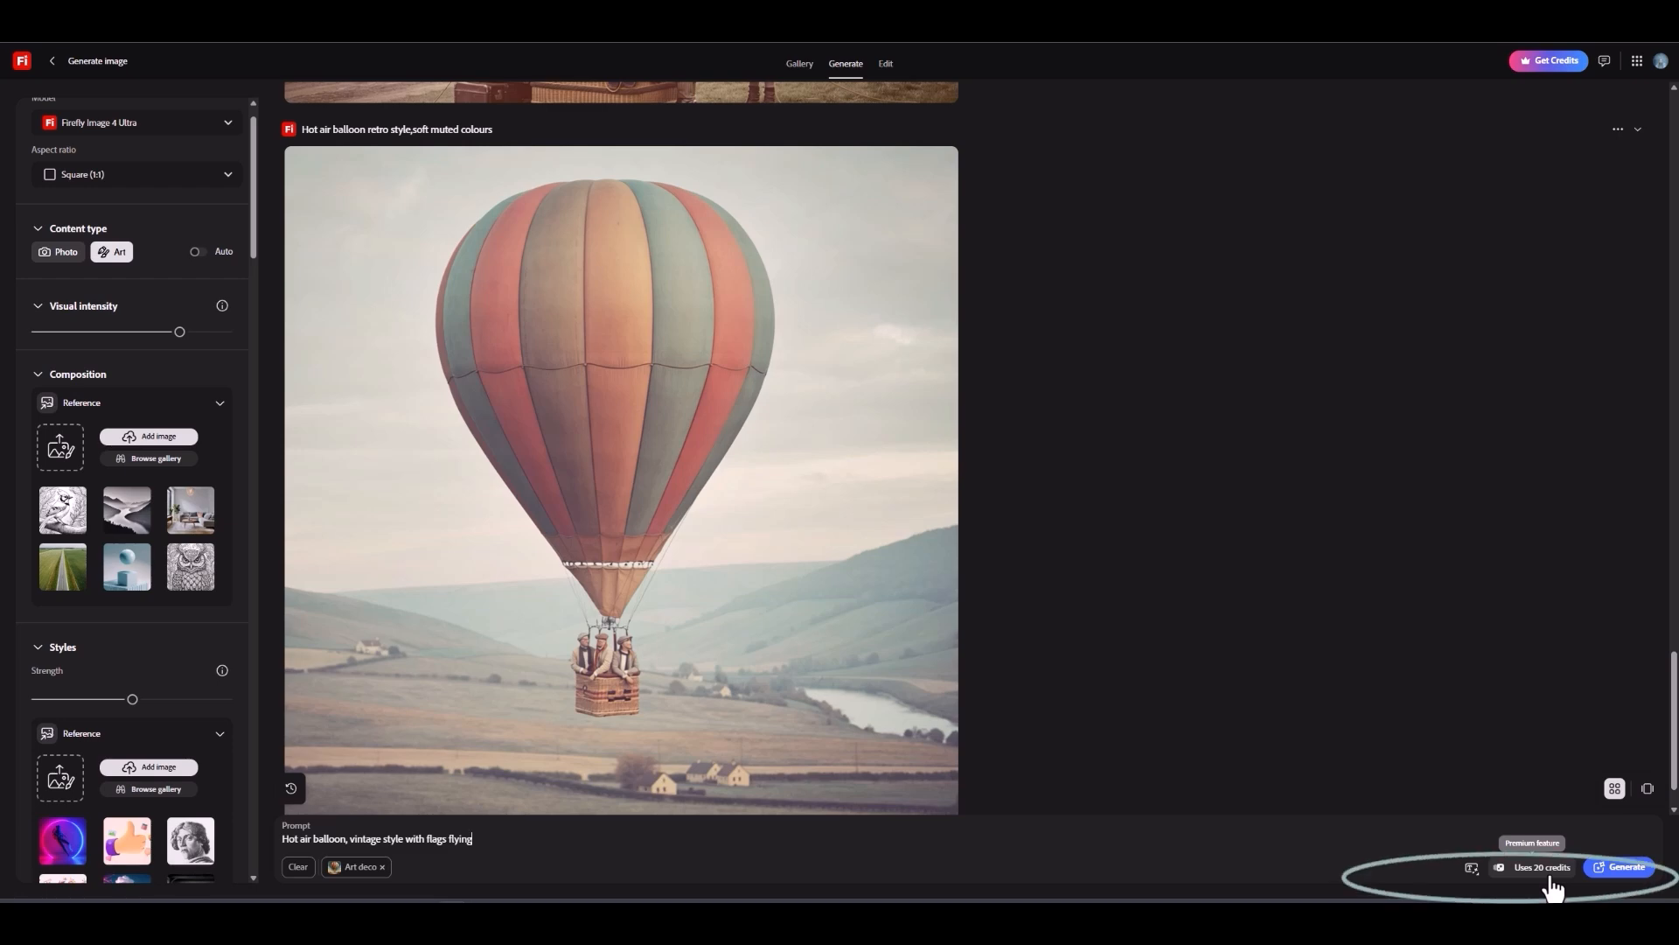
pyautogui.click(1630, 873)
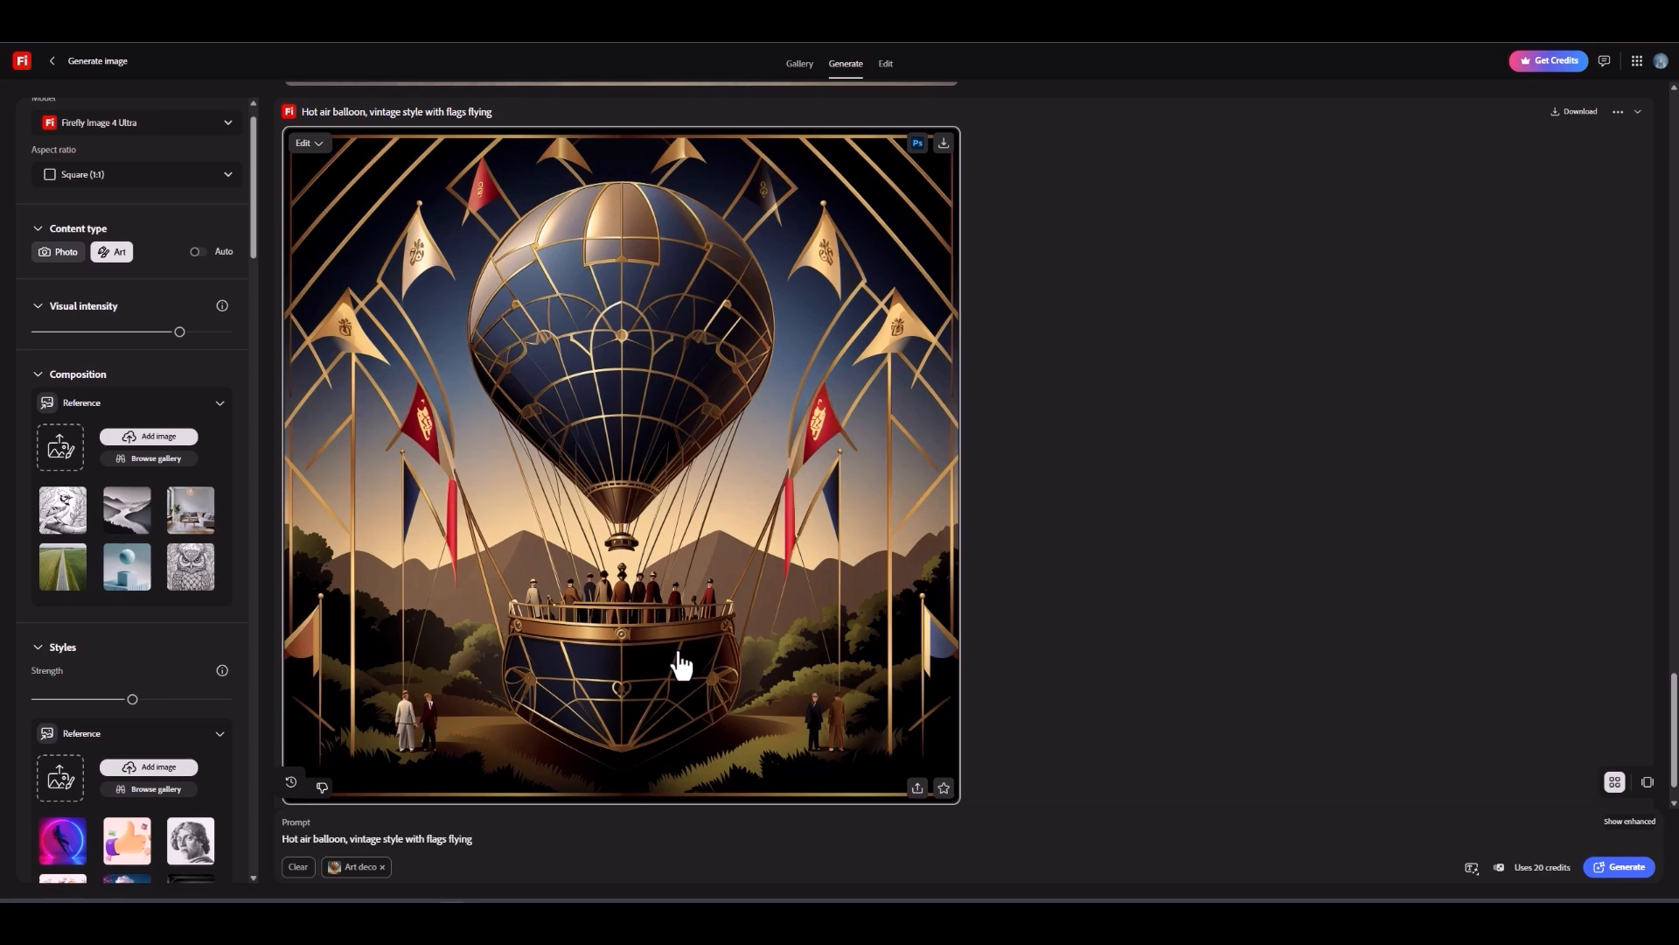
# Step: Remove the Art deco effect and apply the Baroque effect from the Movements group
pyautogui.click(383, 866)
pyautogui.scroll(-5, 176, 550)
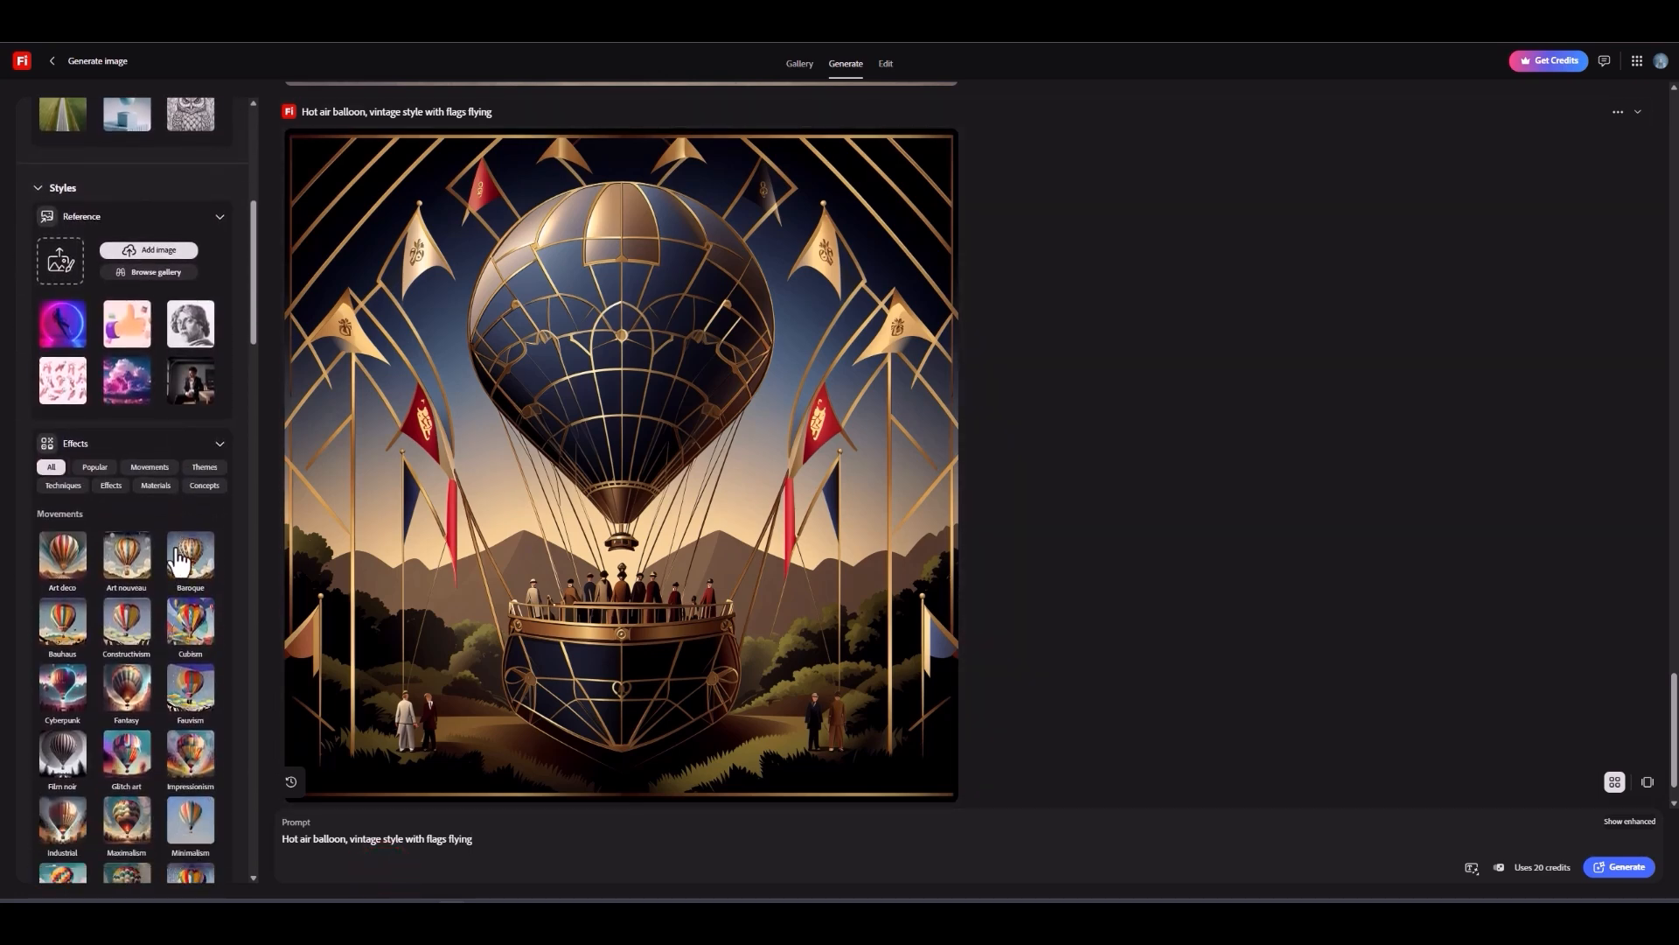
pyautogui.scroll(-1, 180, 559)
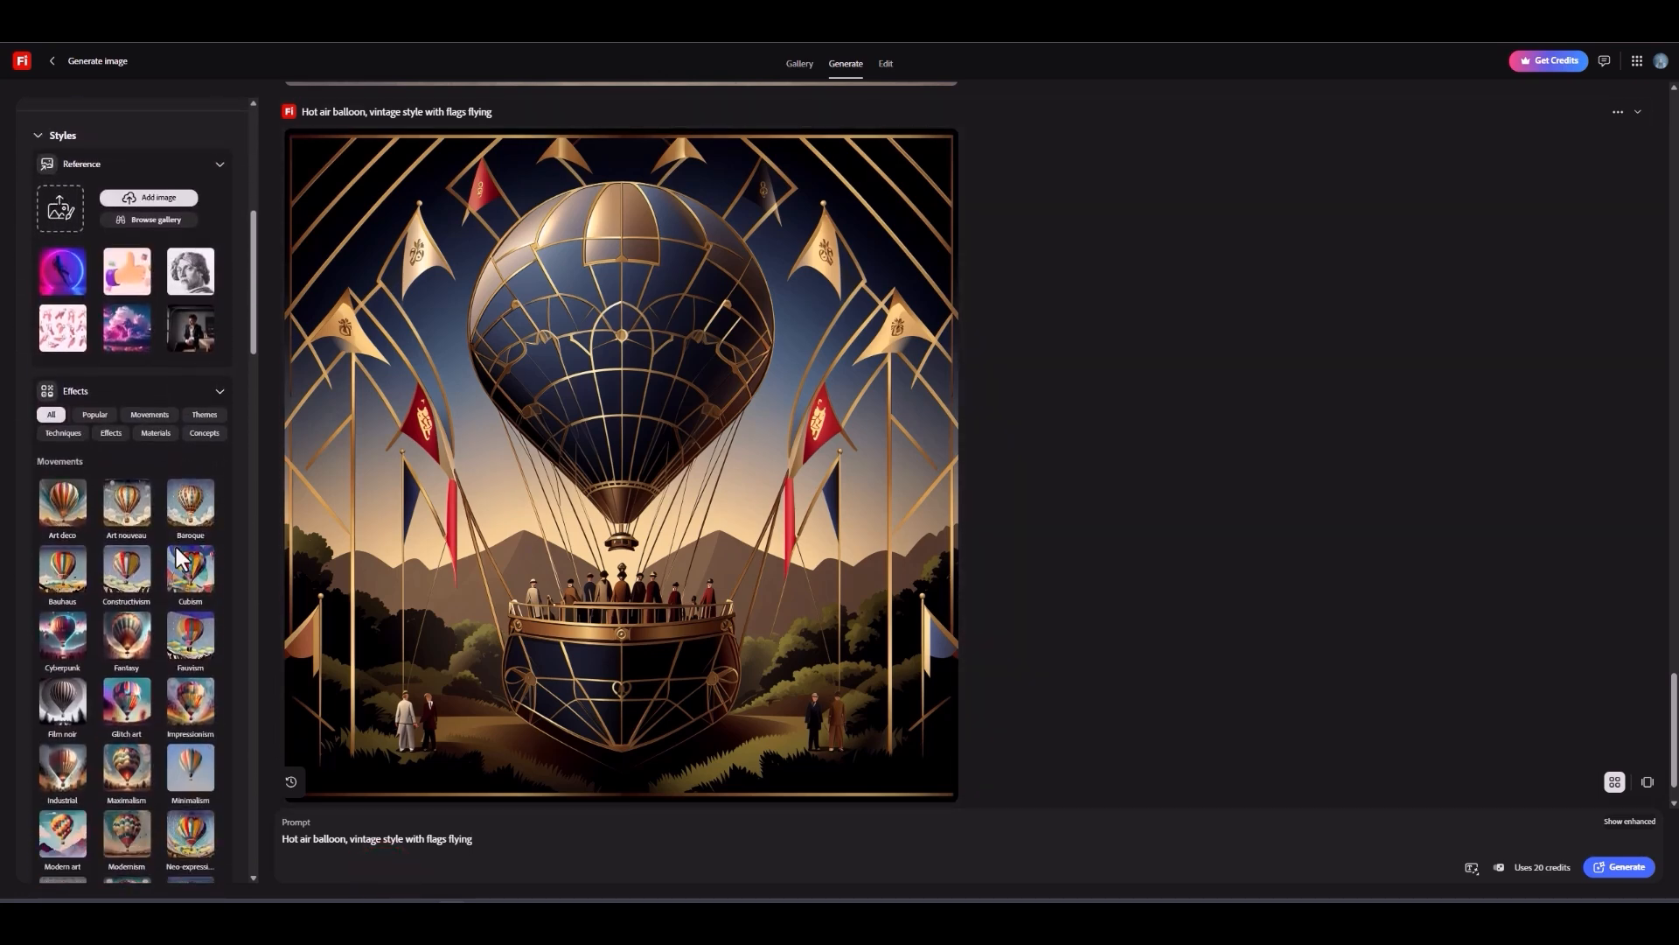
pyautogui.click(201, 504)
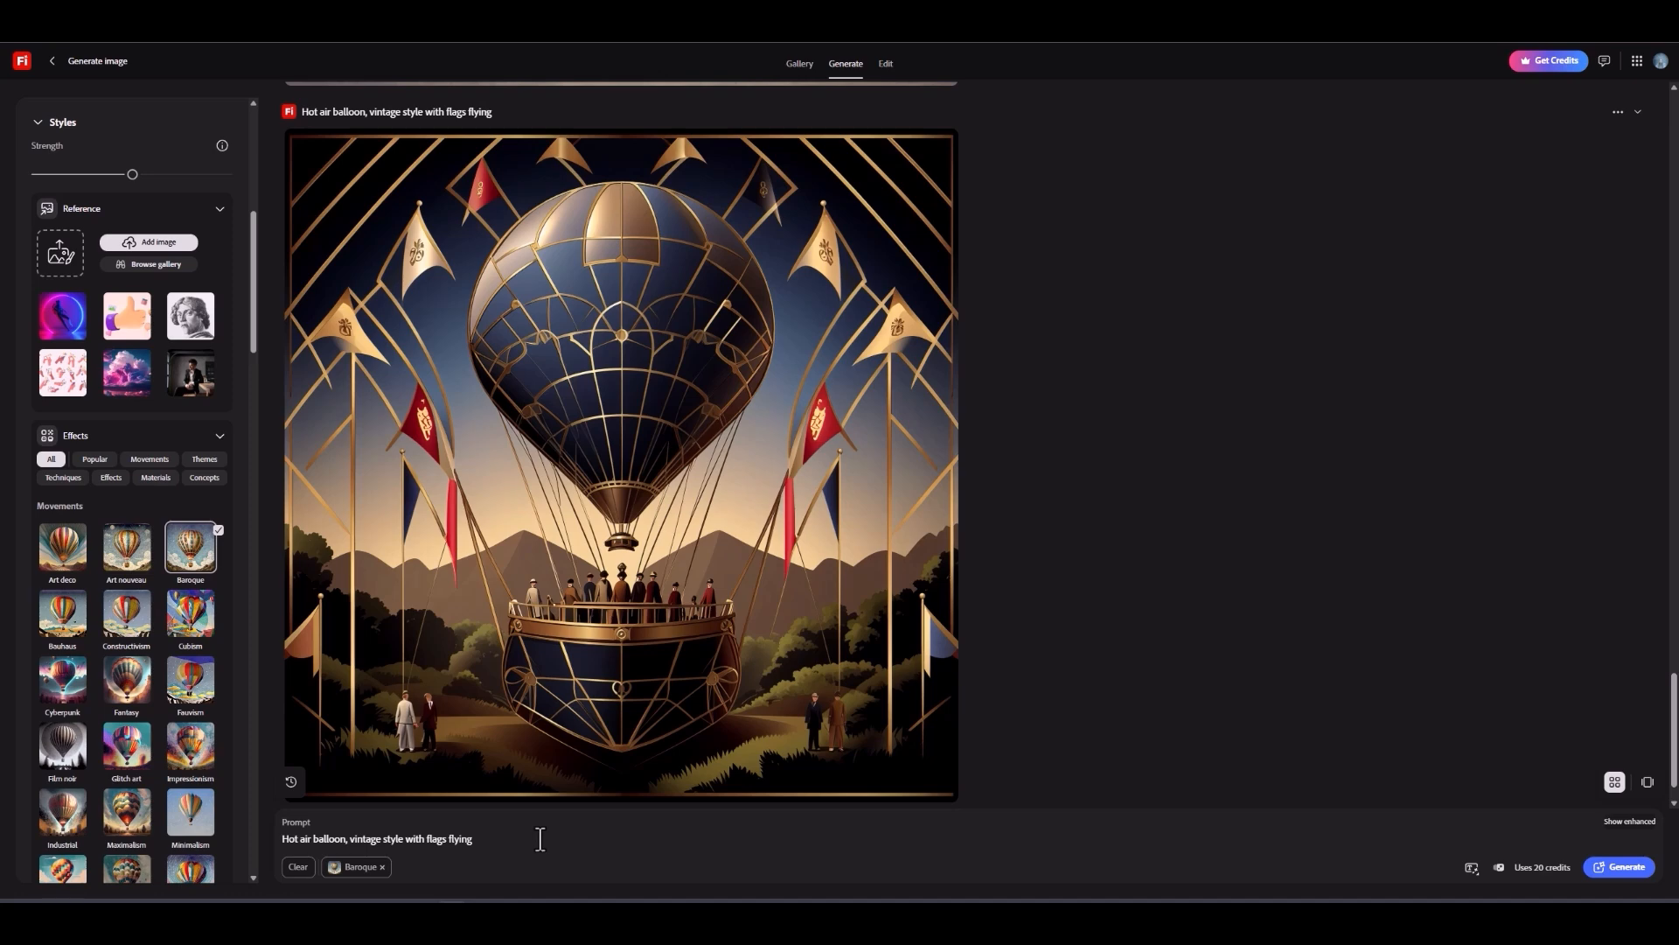
# Step: Review the style effects in the Themes, Techniques, Effects and Materials groups and generate the image with the Baroque effect
pyautogui.scroll(-10, 162, 660)
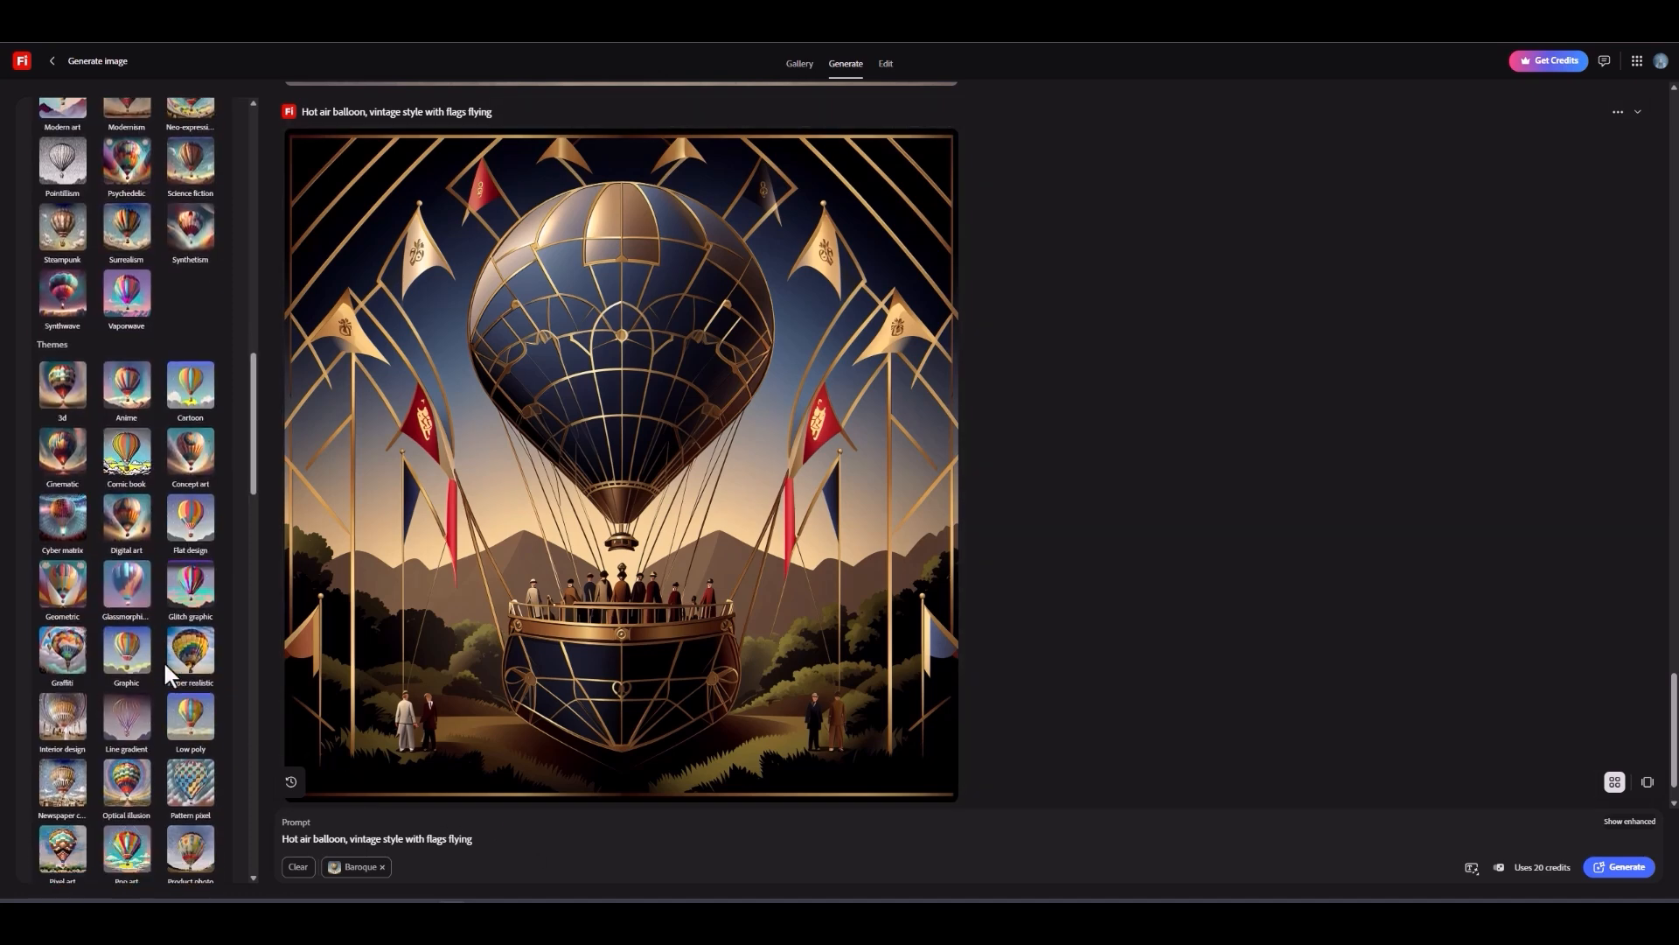
pyautogui.scroll(-5, 166, 665)
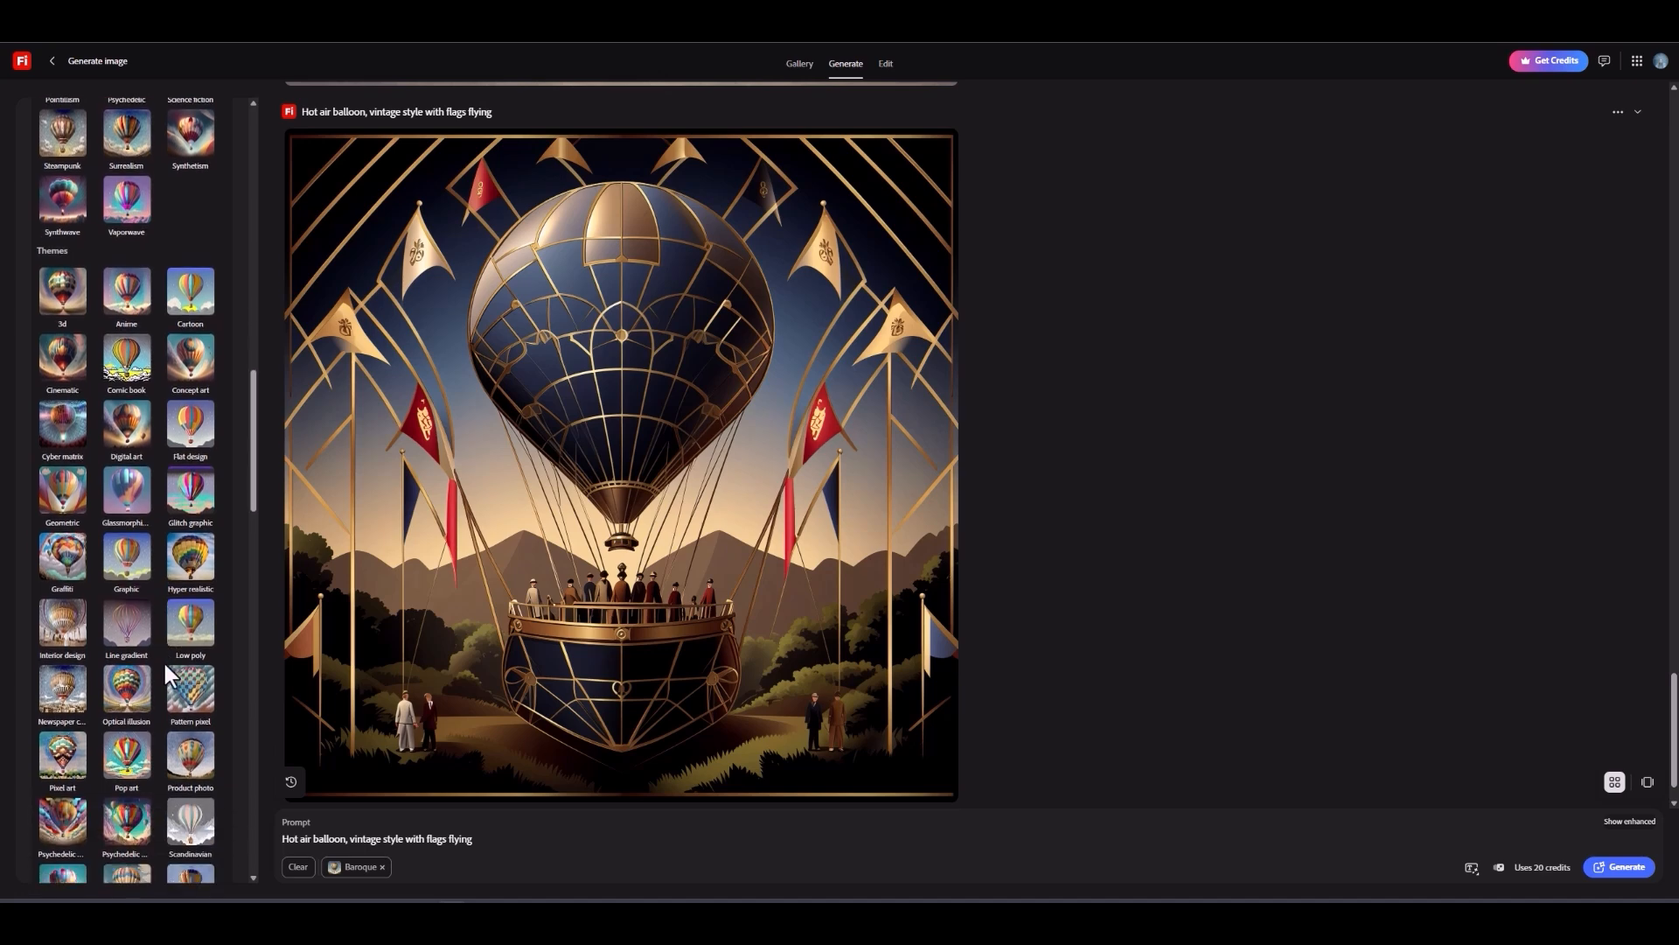
pyautogui.scroll(-3, 163, 660)
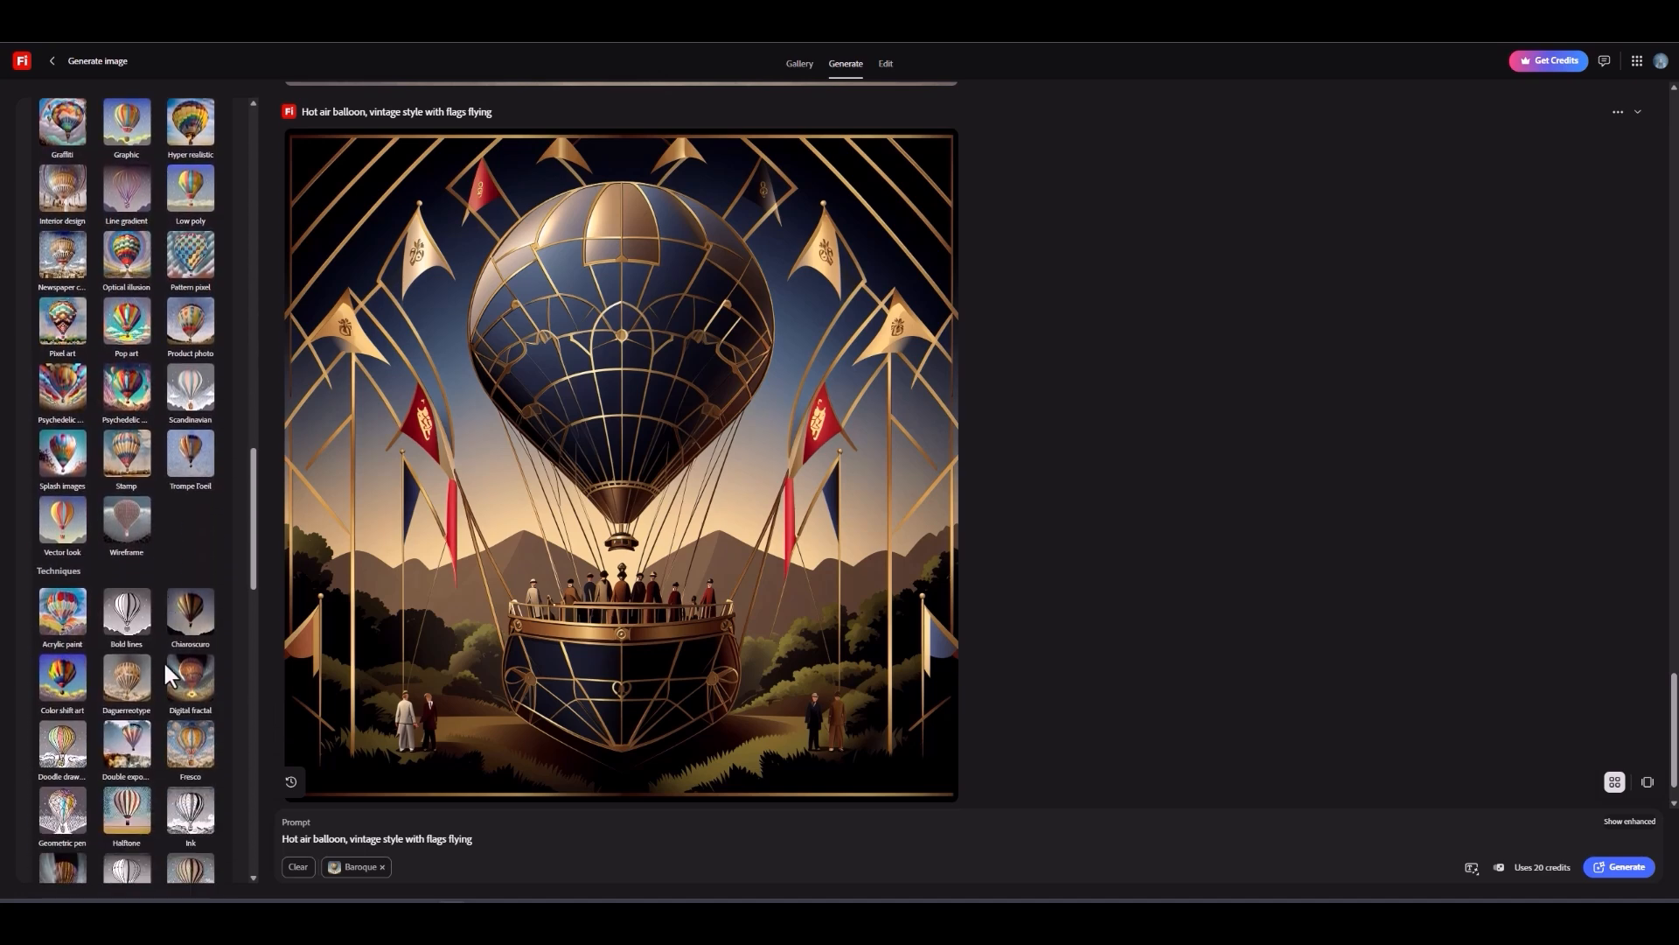
pyautogui.scroll(-6, 162, 659)
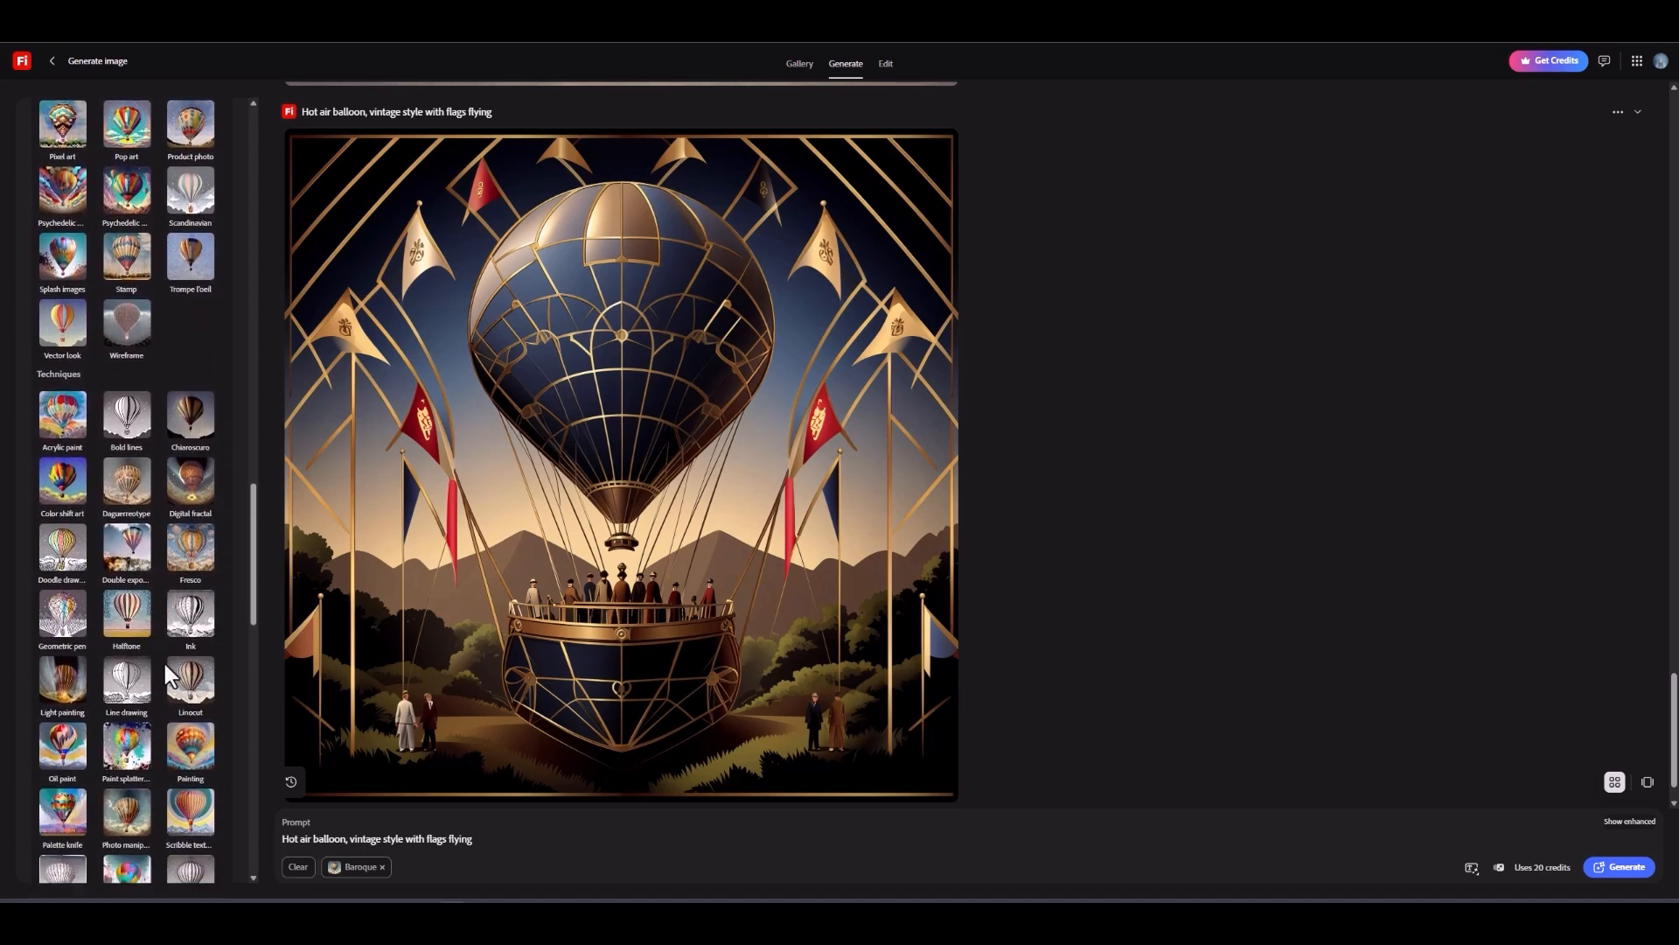
pyautogui.scroll(-6, 164, 663)
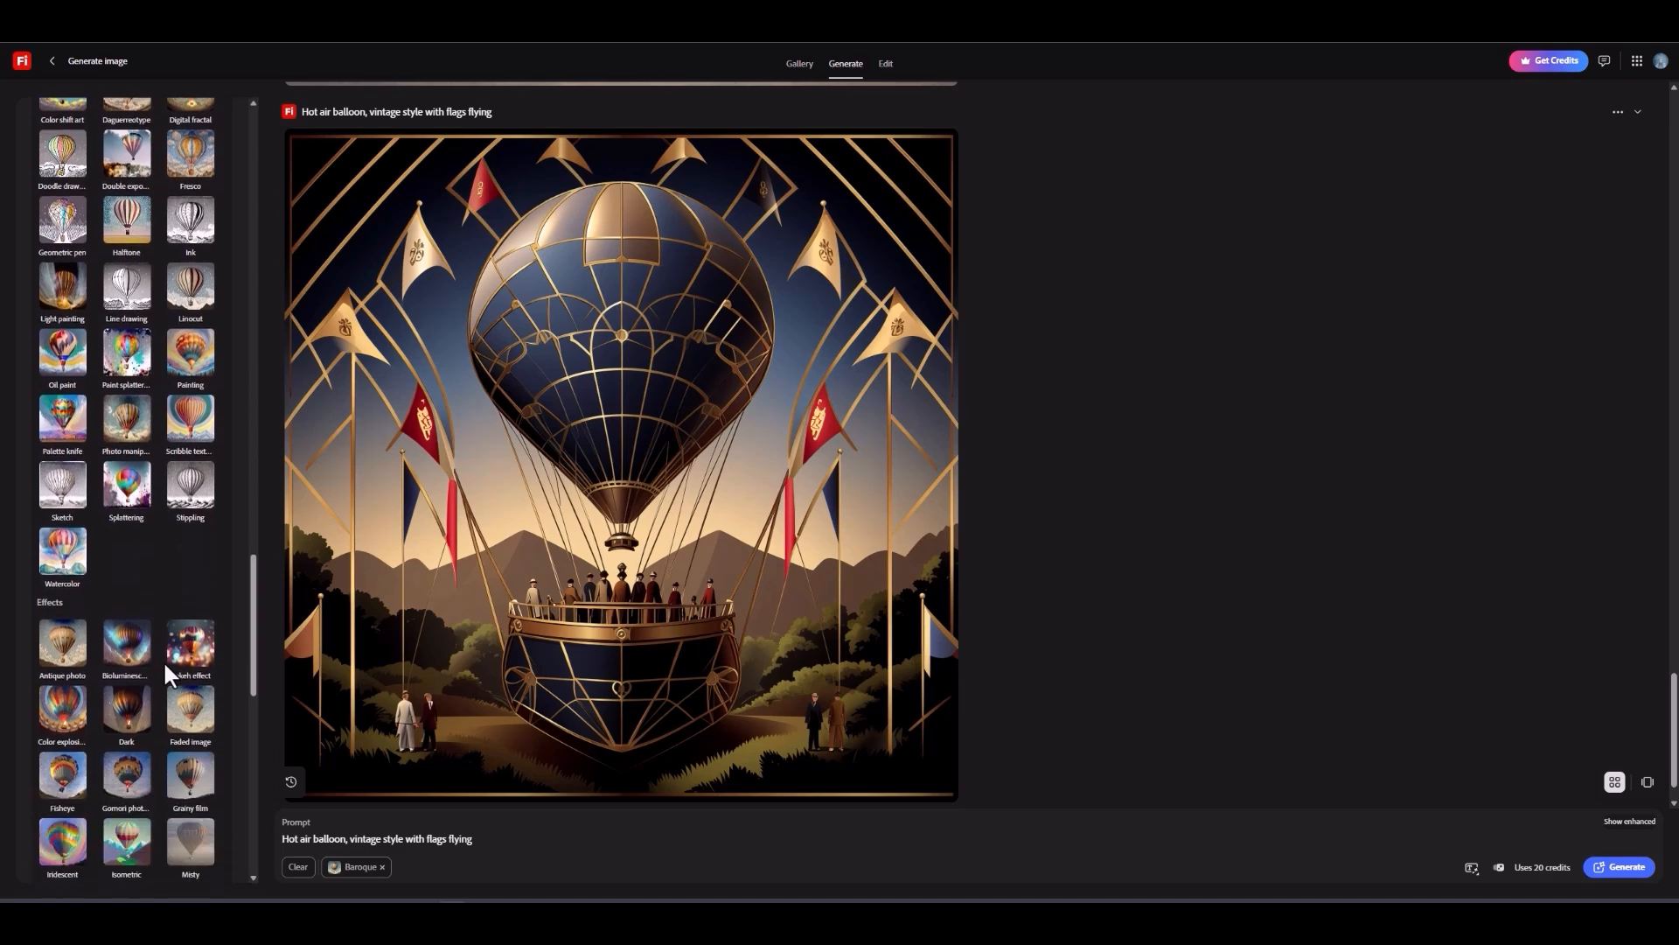
pyautogui.scroll(-3, 163, 660)
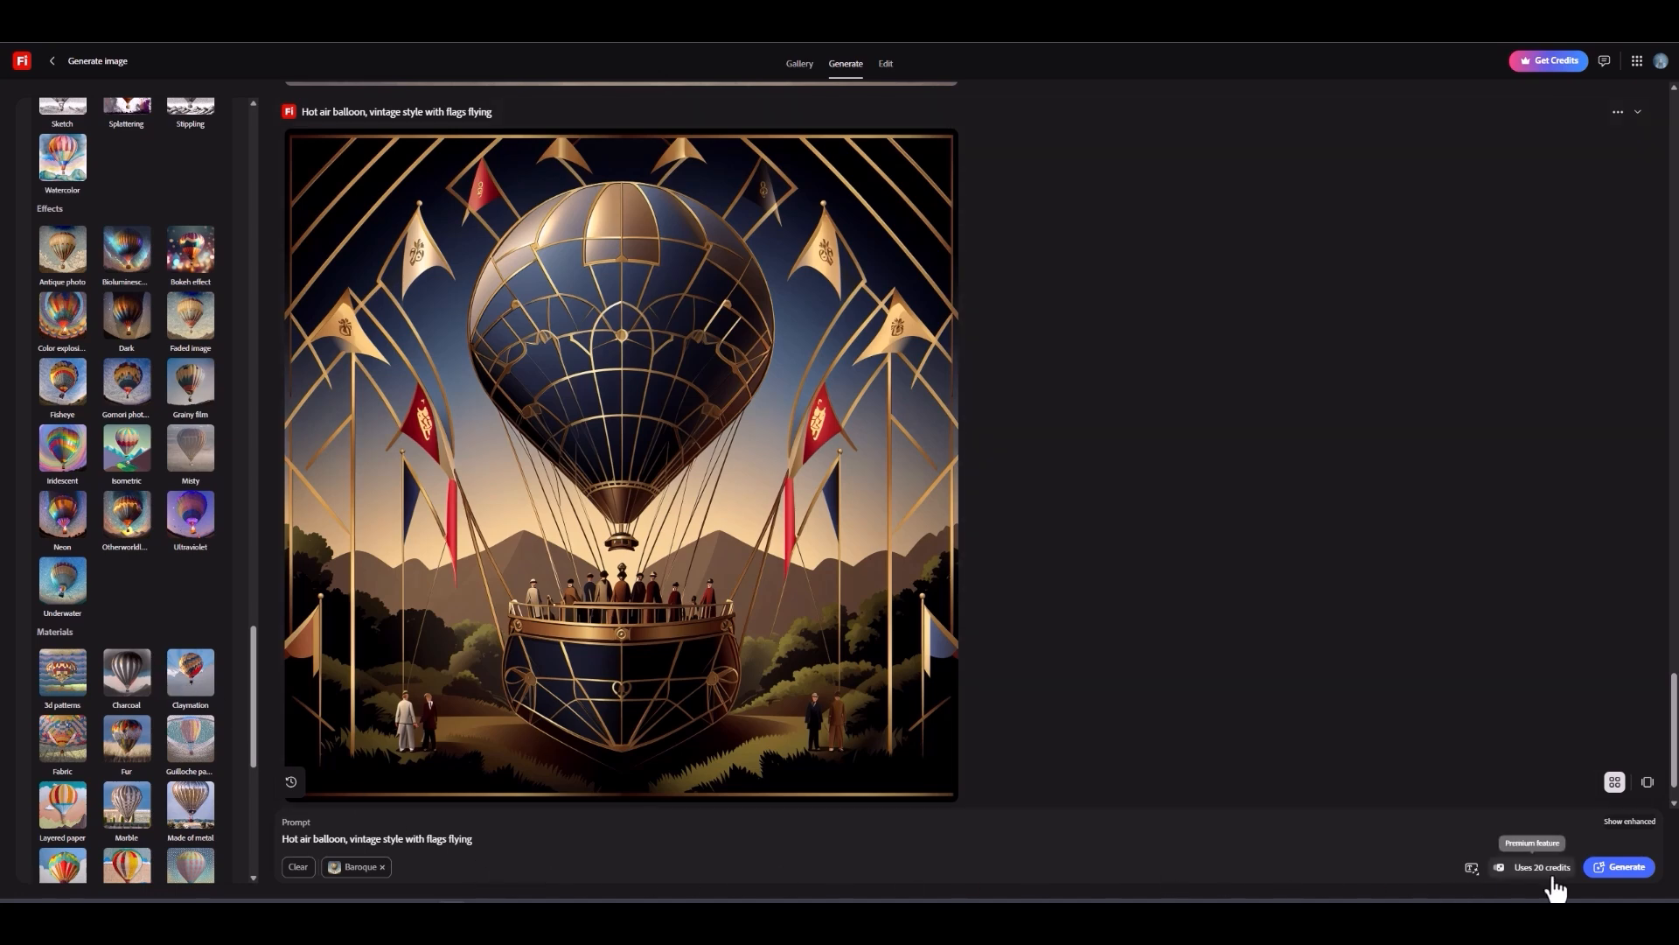
pyautogui.click(1629, 871)
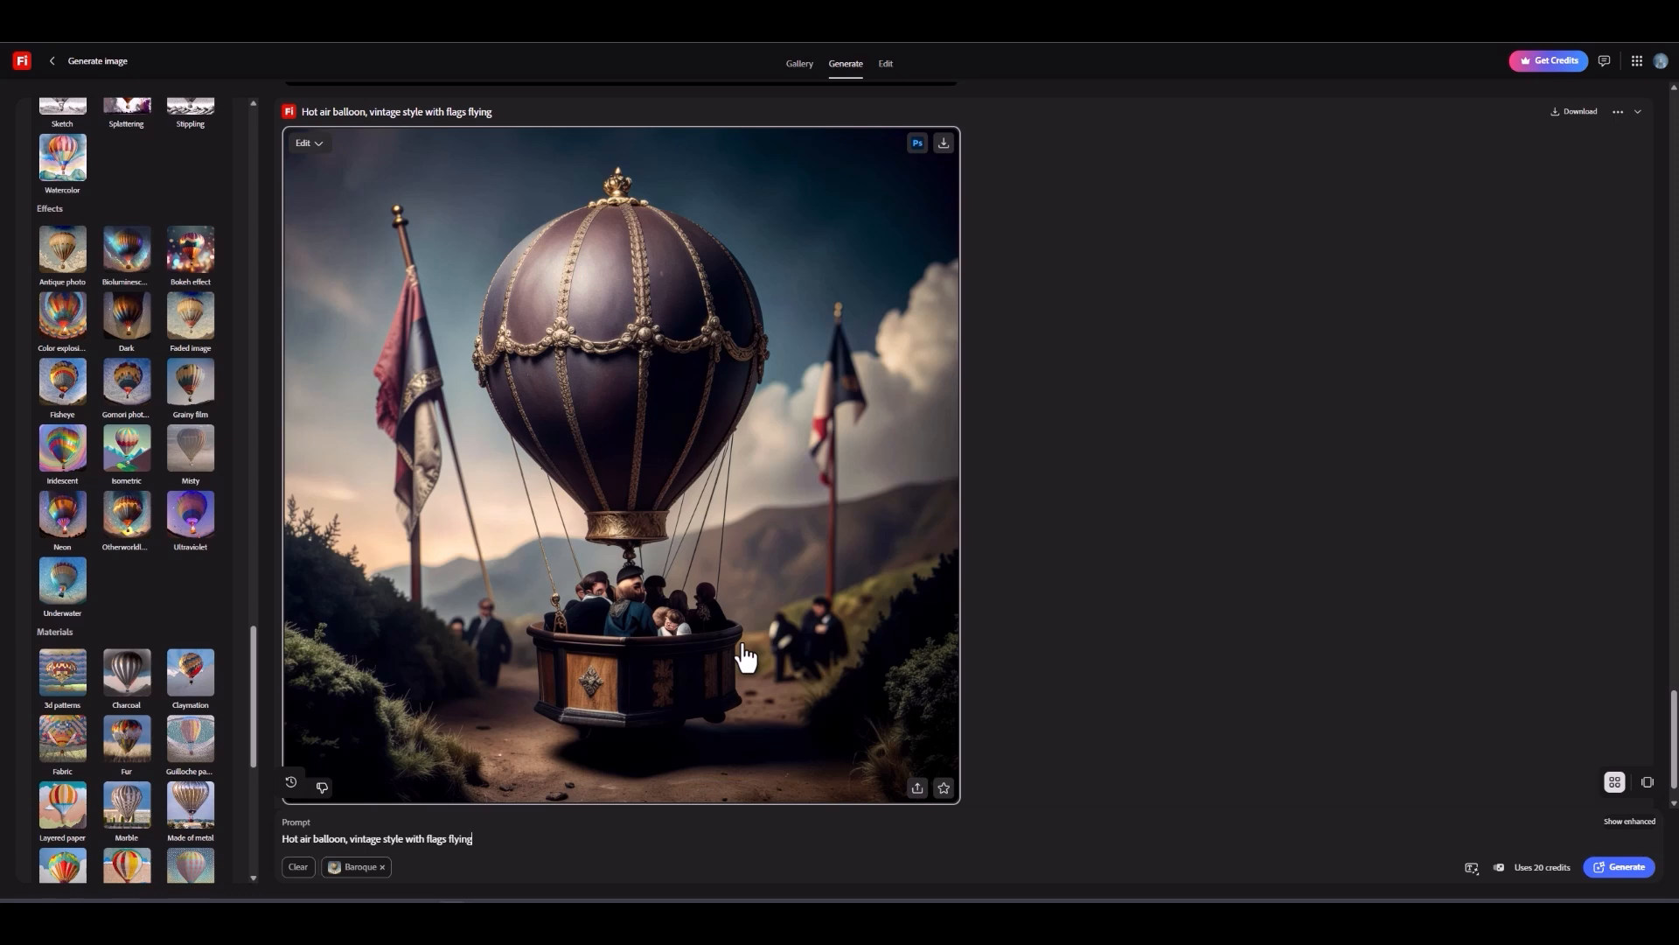
# Step: Edit the prompt to read "Hot air balloon floating in the sky, vintage style, no people"
pyautogui.click(529, 838)
pyautogui.write(',')
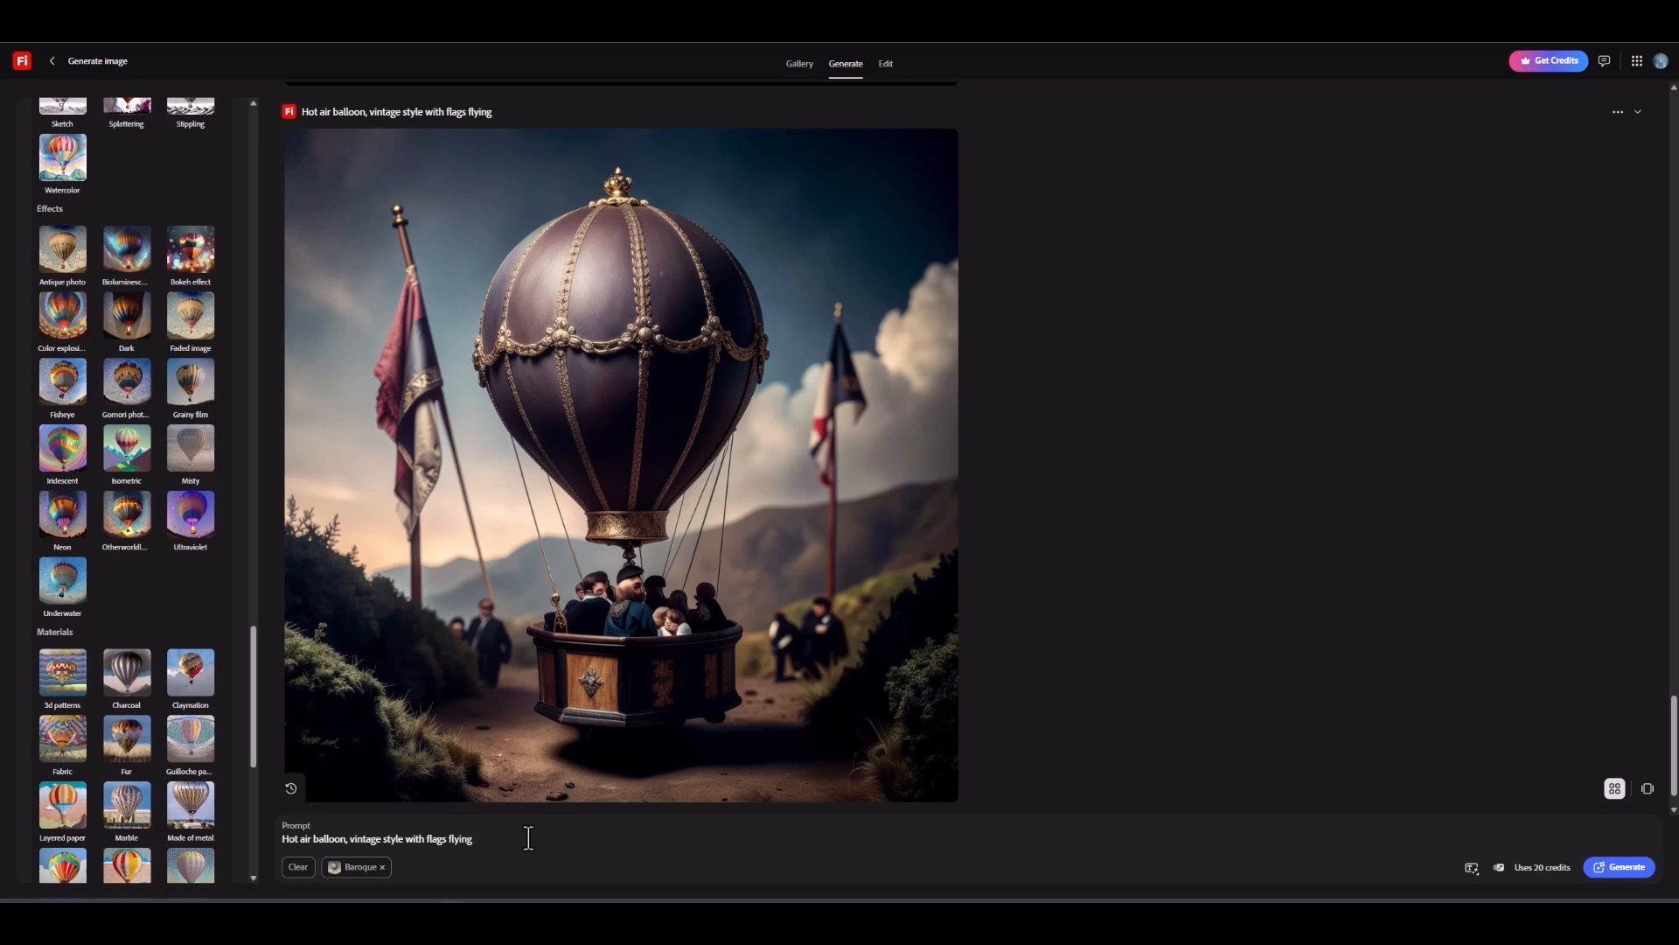
pyautogui.press('BackSpace')
pyautogui.press('BackSpace')
pyautogui.press('BackSpace')
pyautogui.press('BackSpace')
pyautogui.press('BackSpace')
pyautogui.press('BackSpace')
pyautogui.press('BackSpace')
pyautogui.press('BackSpace')
pyautogui.press('BackSpace')
pyautogui.press('BackSpace')
pyautogui.click(345, 839)
pyautogui.write('floating in the sky')
pyautogui.click(547, 833)
pyautogui.write('people')
# Step: Replace the Baroque effect with Antique photo from the Effects group and generate a new image
pyautogui.click(382, 866)
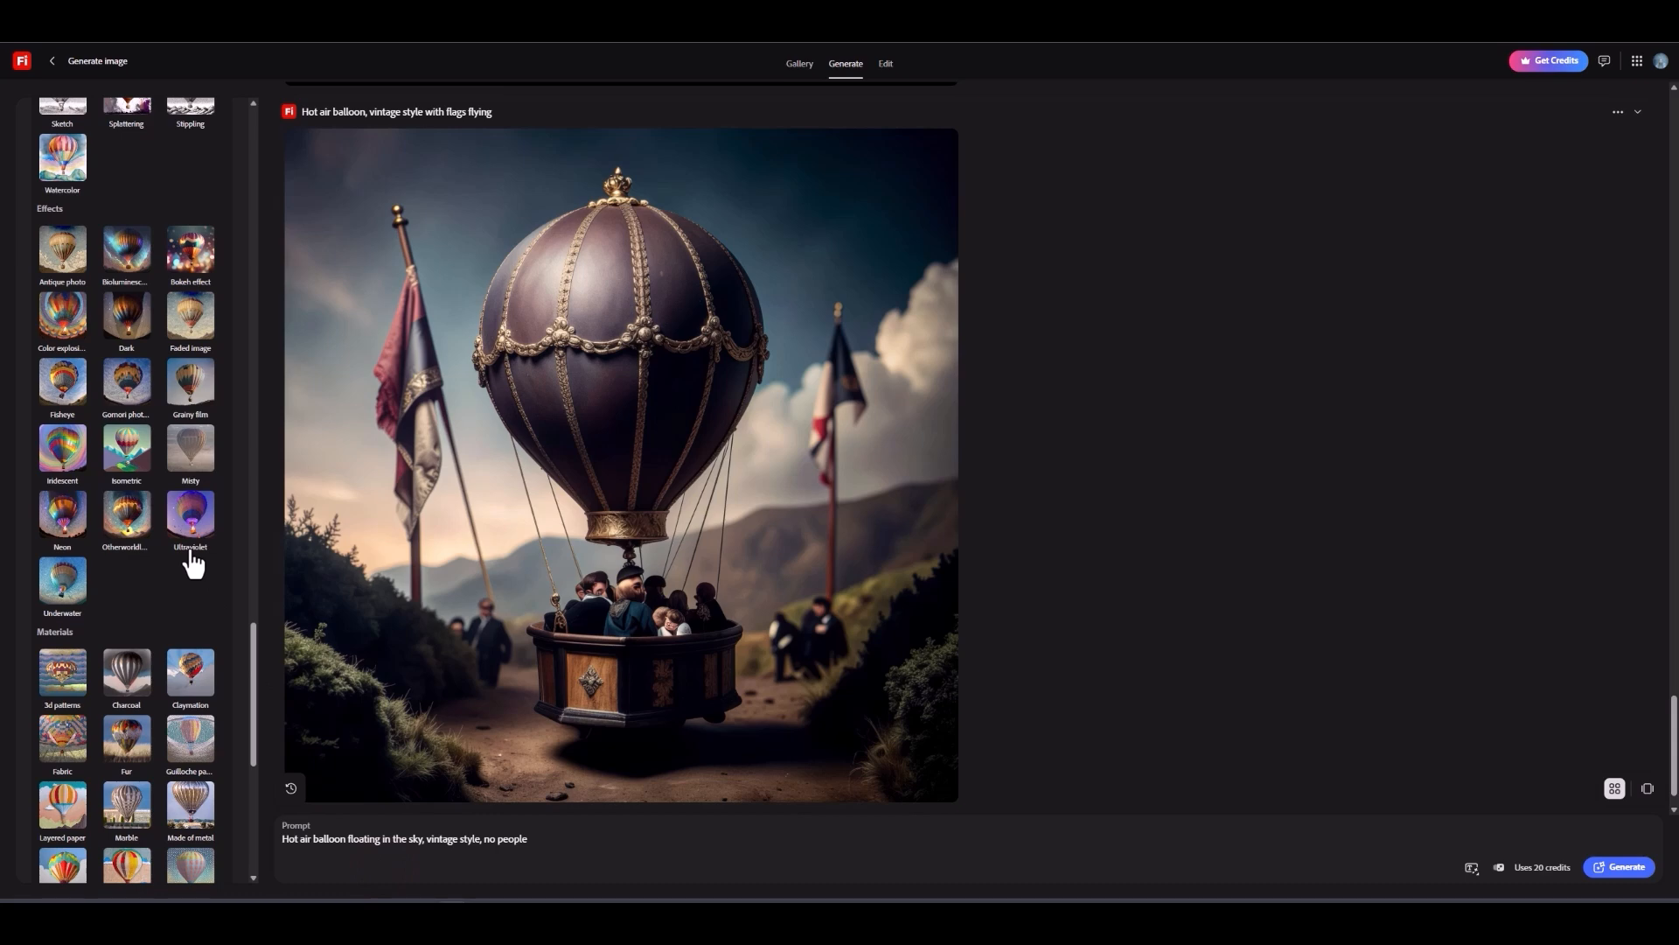
pyautogui.scroll(3, 190, 560)
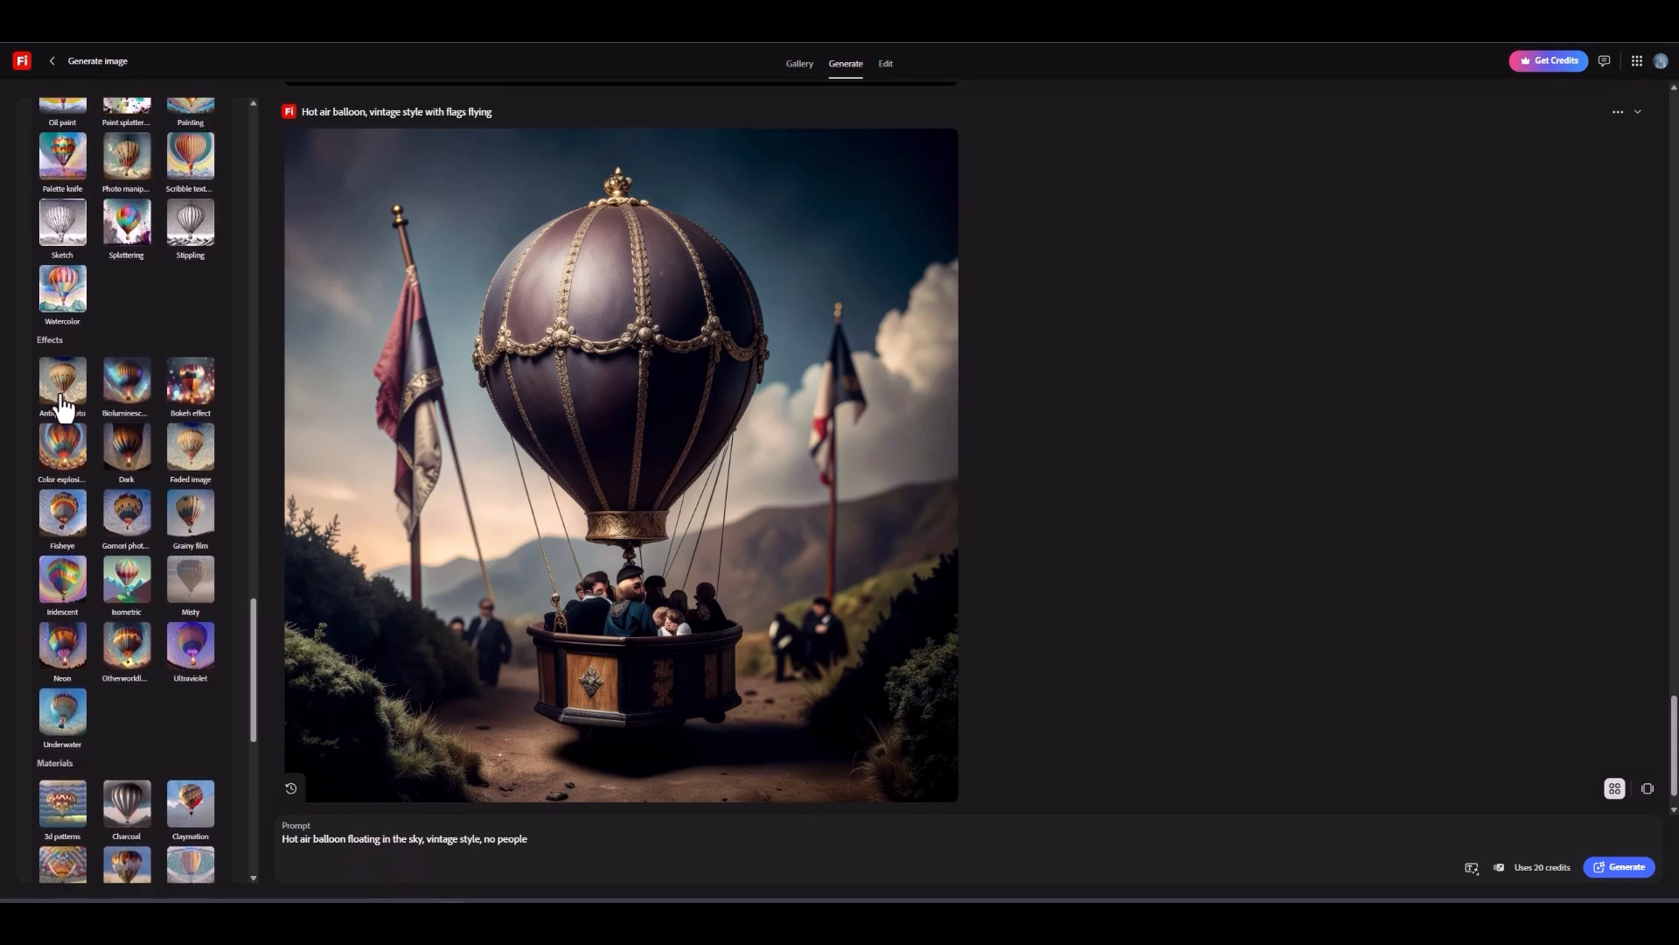
pyautogui.click(61, 403)
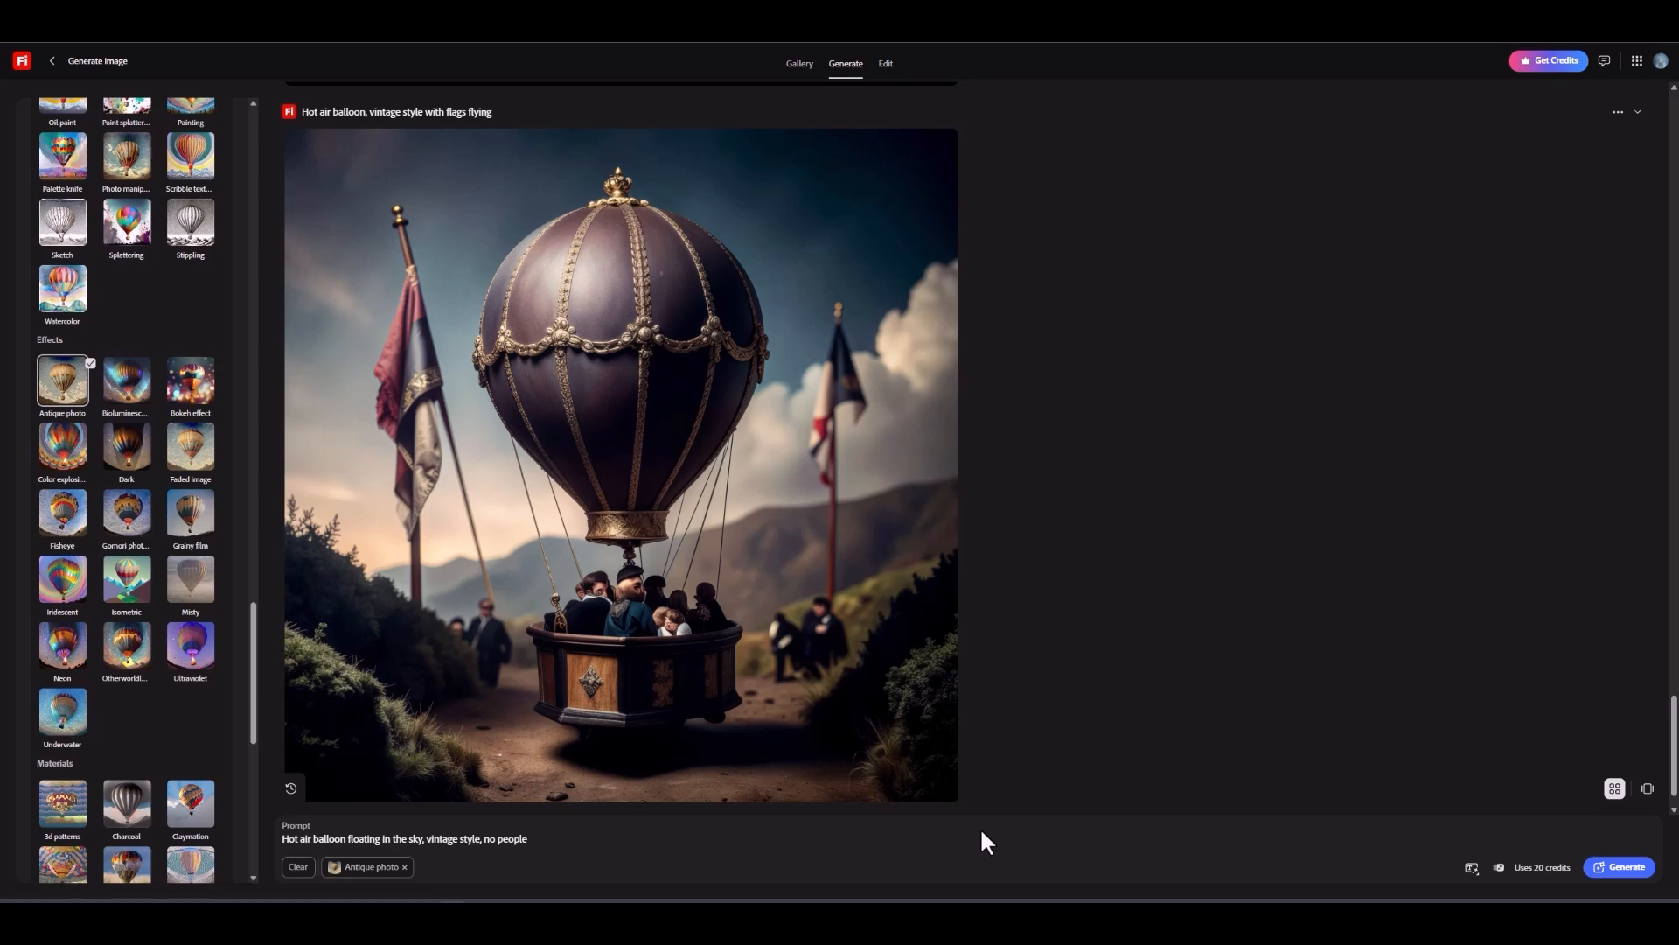
pyautogui.click(1634, 873)
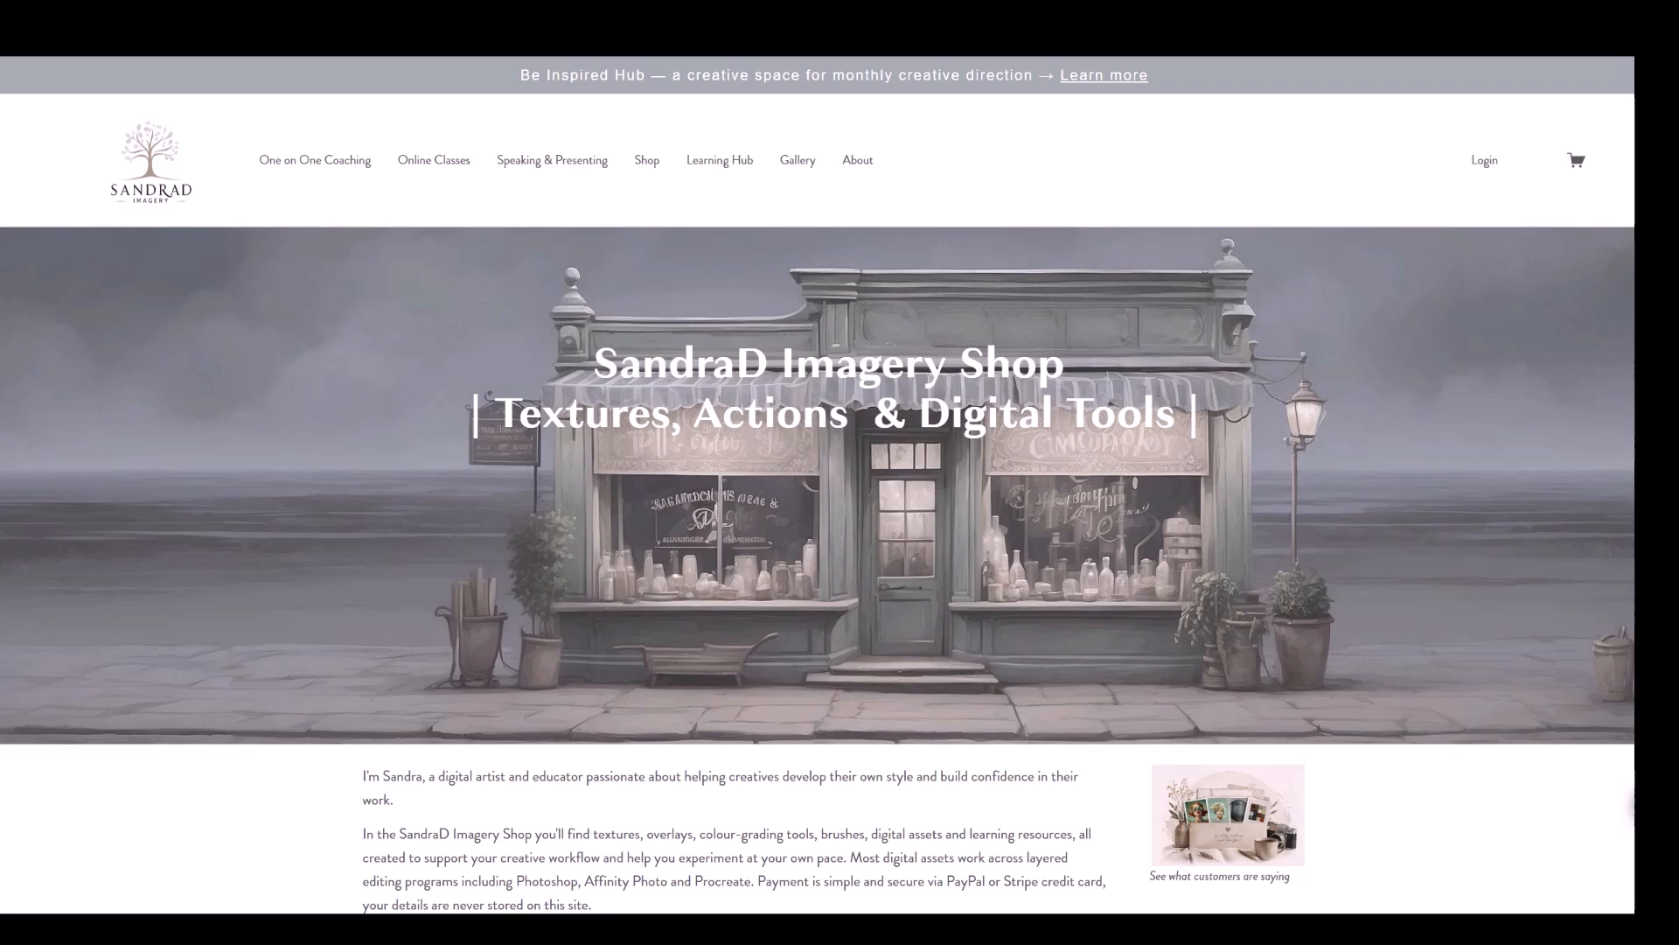
# Step: Look through the SandraD Imagery Shop page, including its introduction and product categories
pyautogui.scroll(-2, 818, 568)
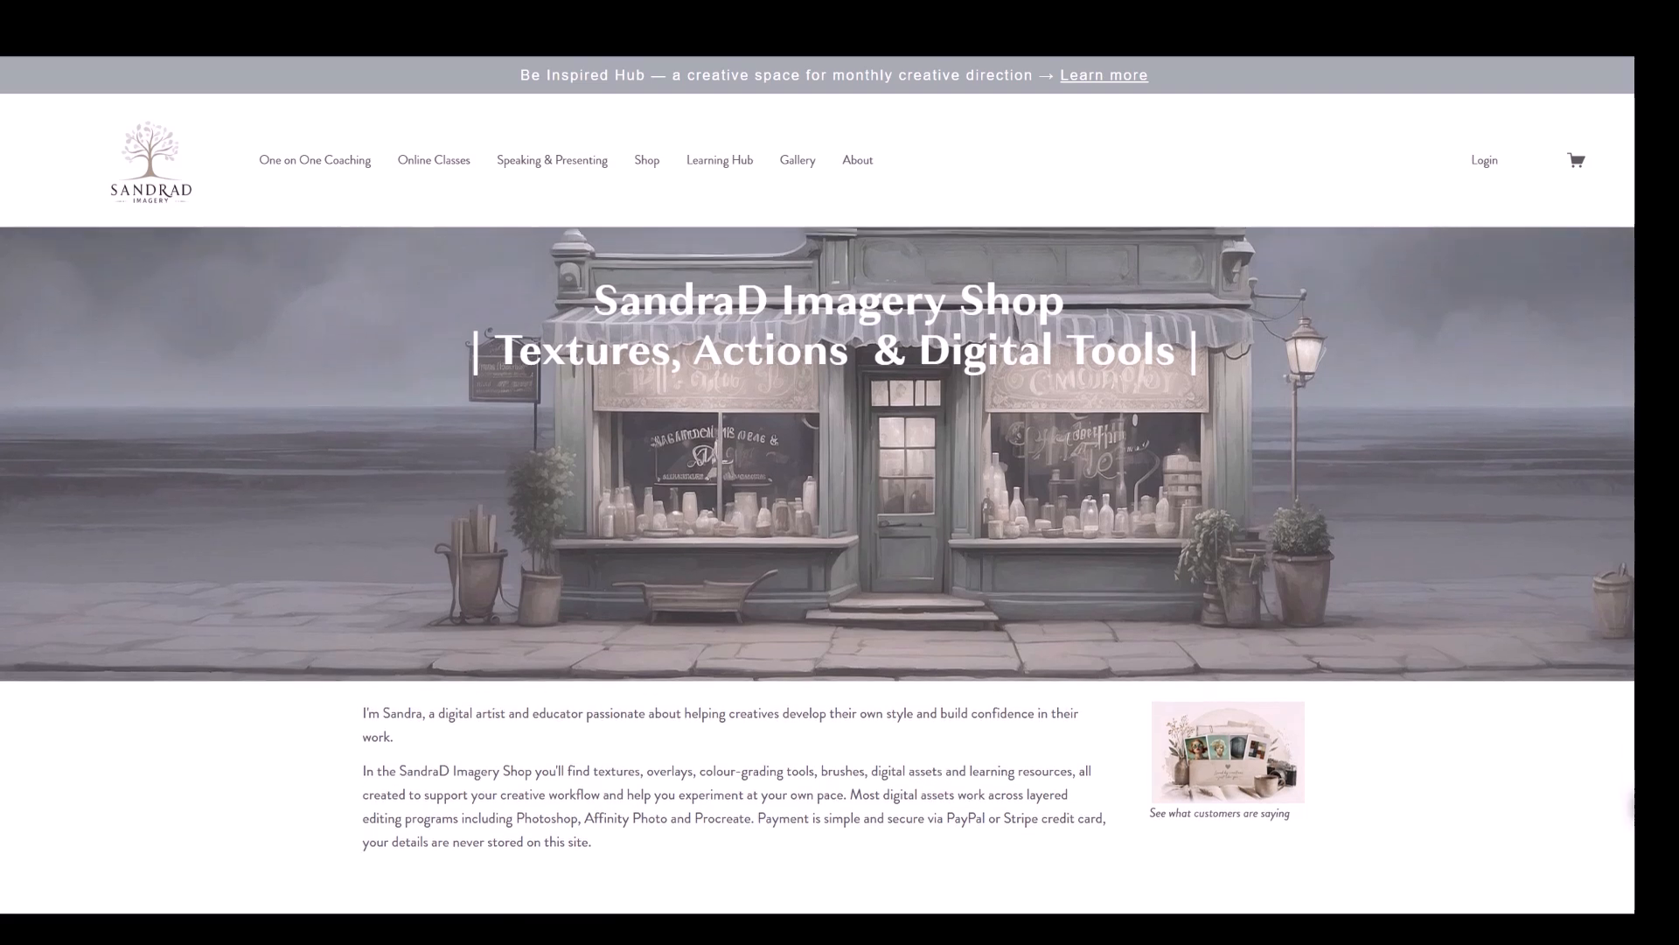
pyautogui.scroll(-2, 818, 569)
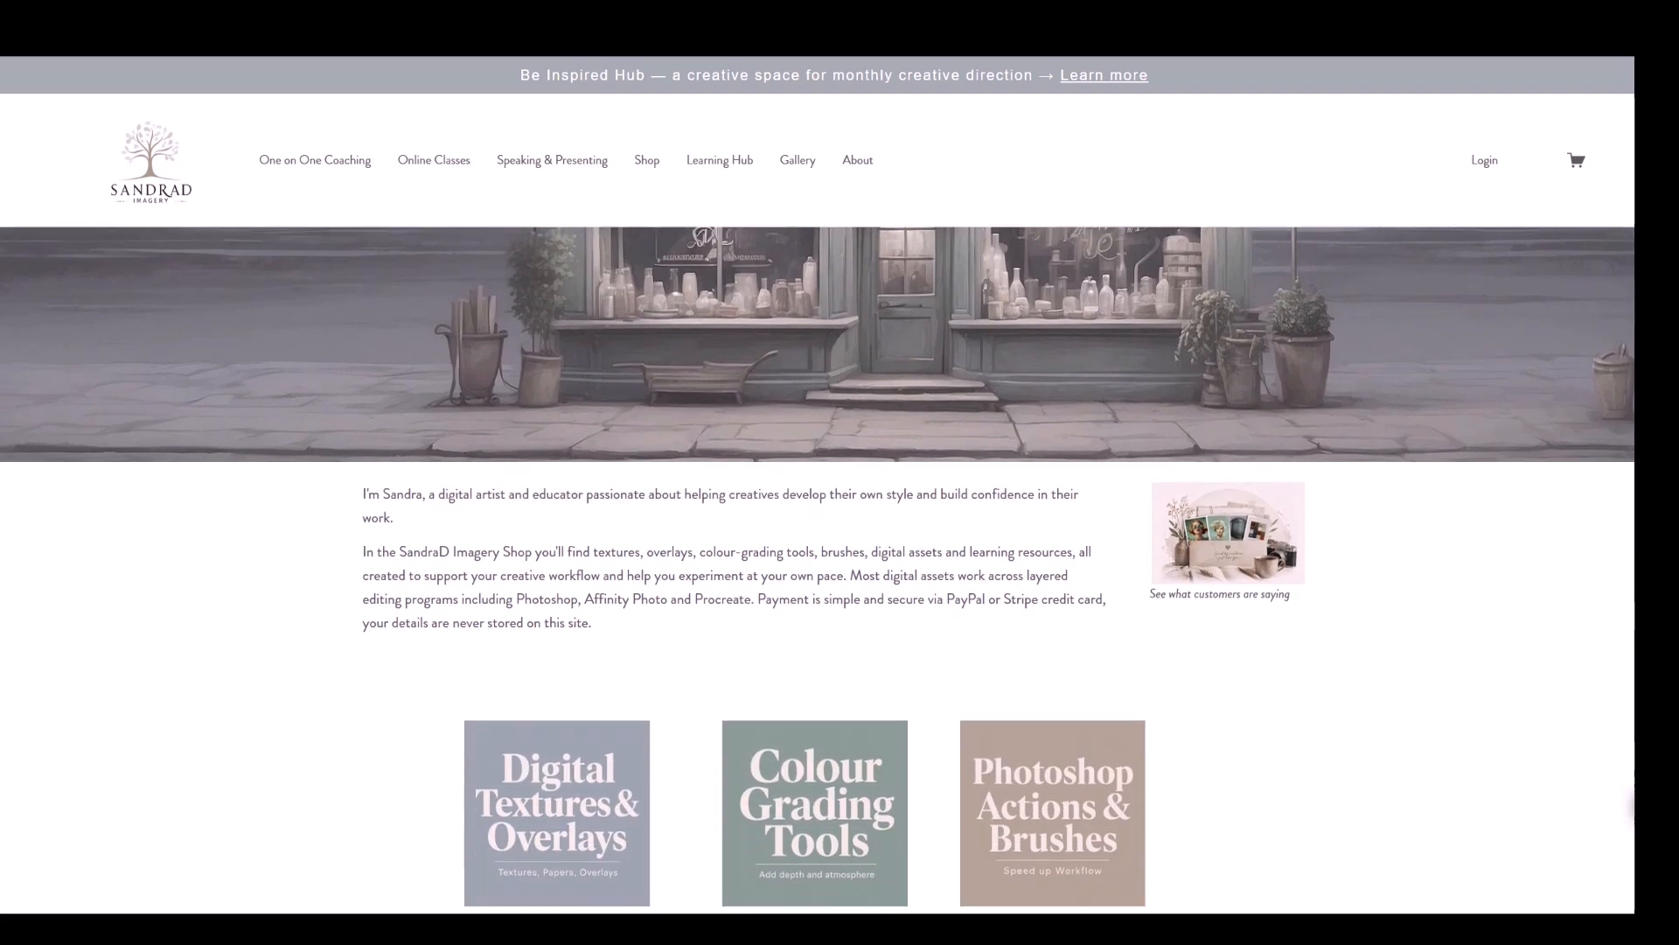
pyautogui.scroll(-2, 817, 568)
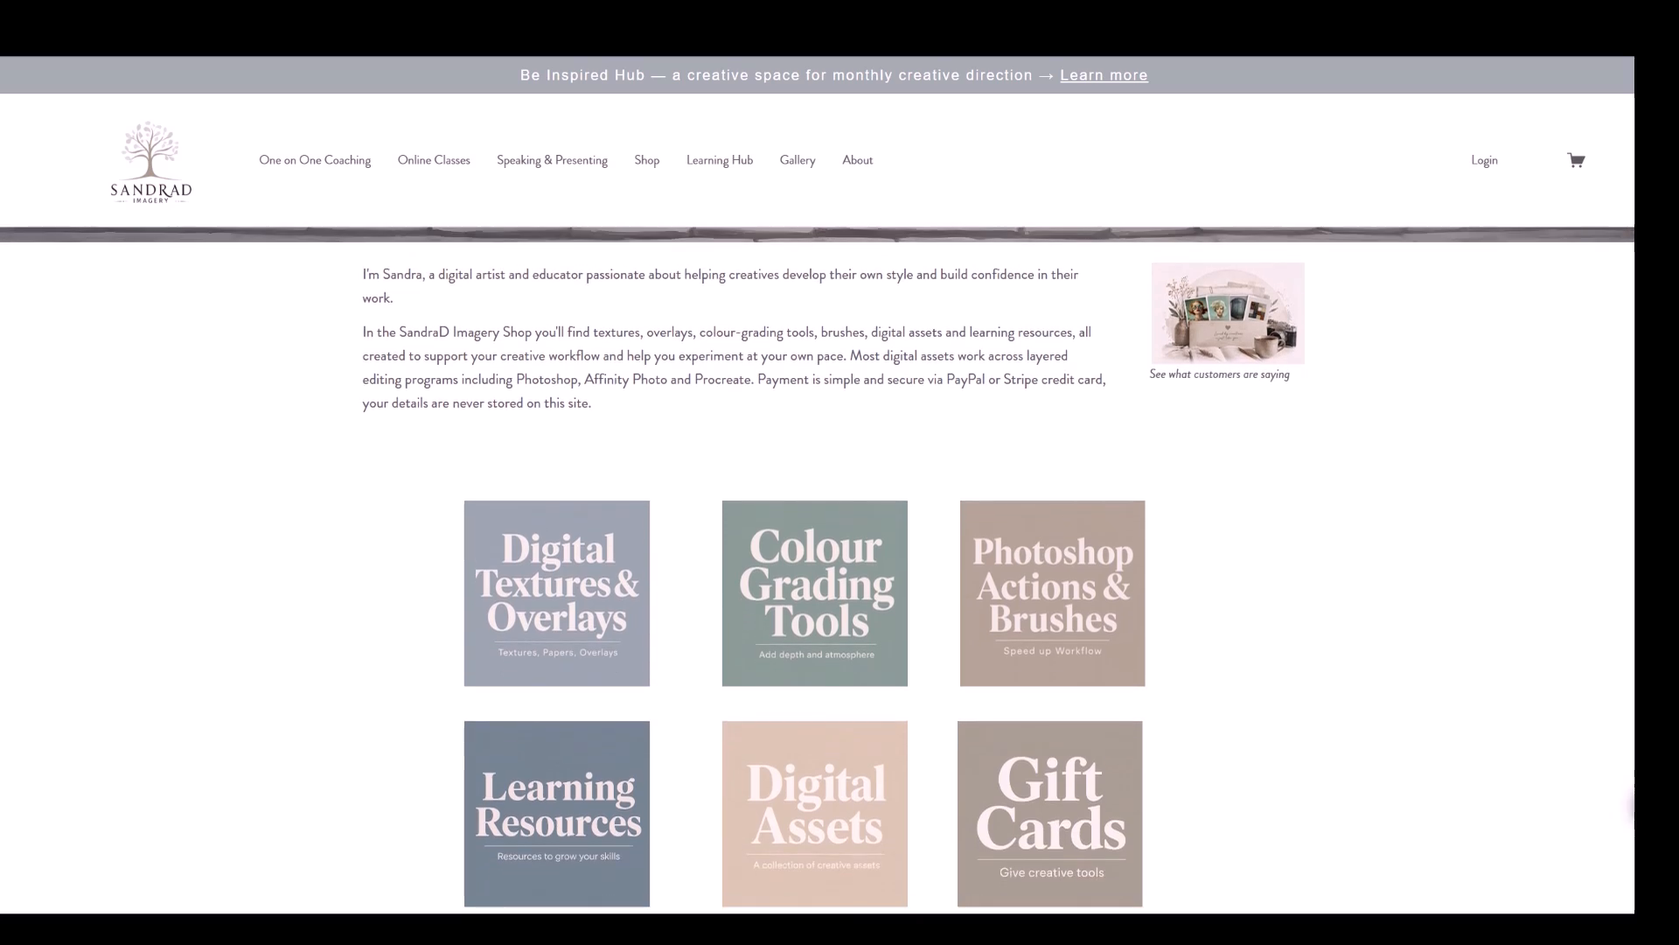
pyautogui.scroll(-1, 818, 568)
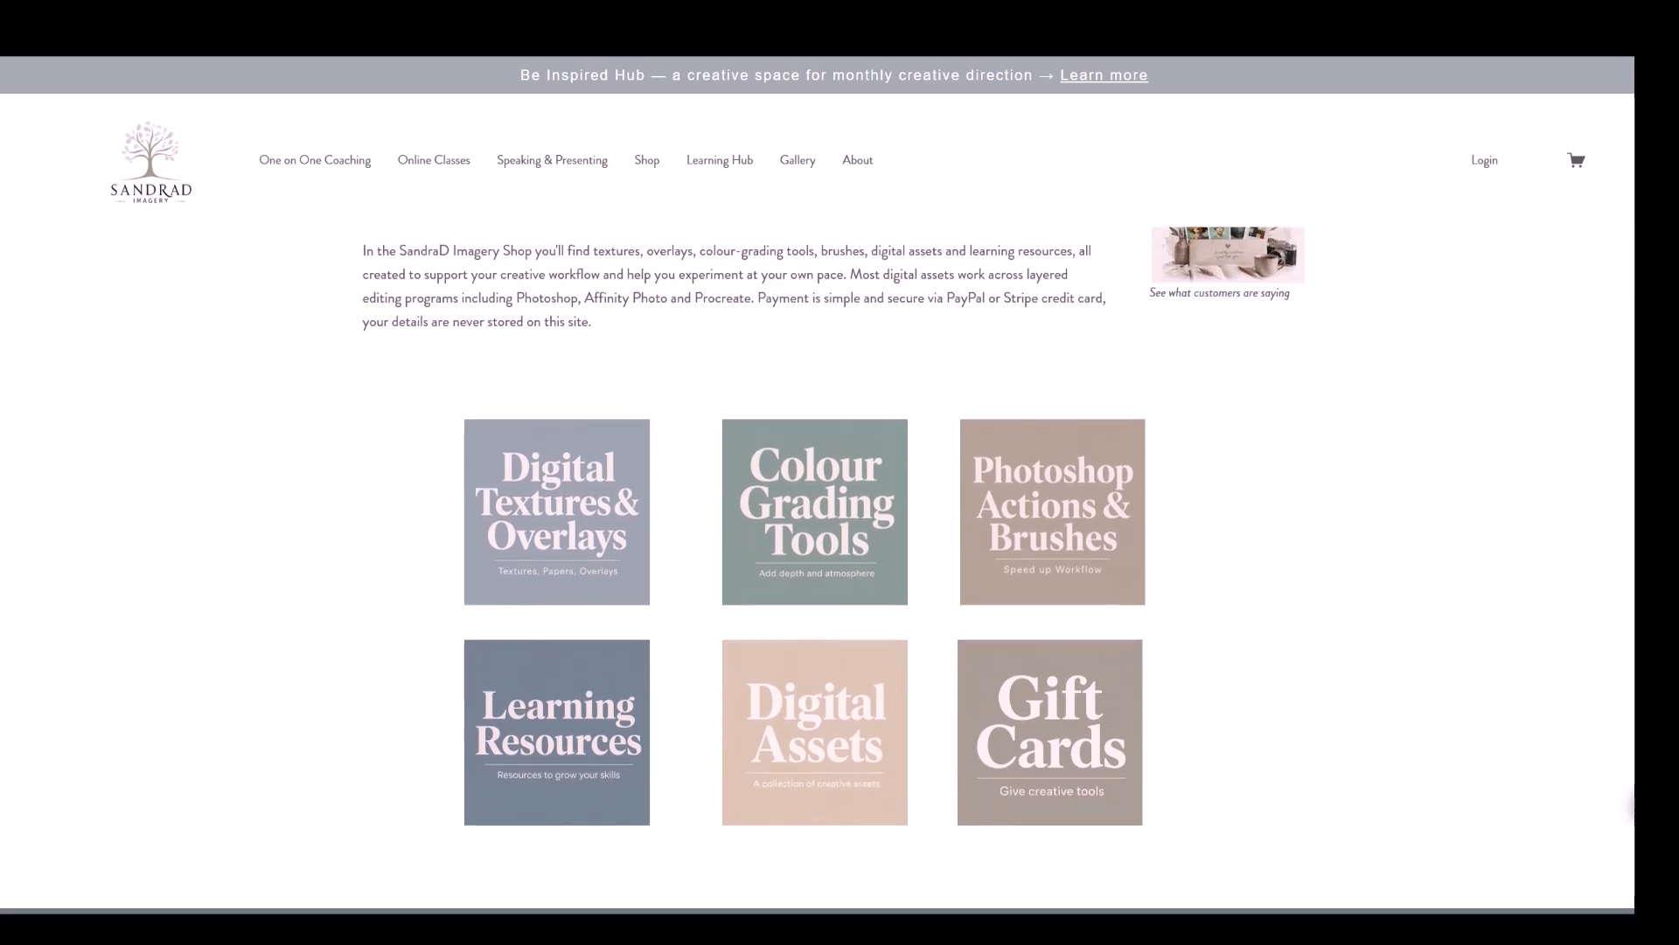
pyautogui.scroll(-1, 818, 569)
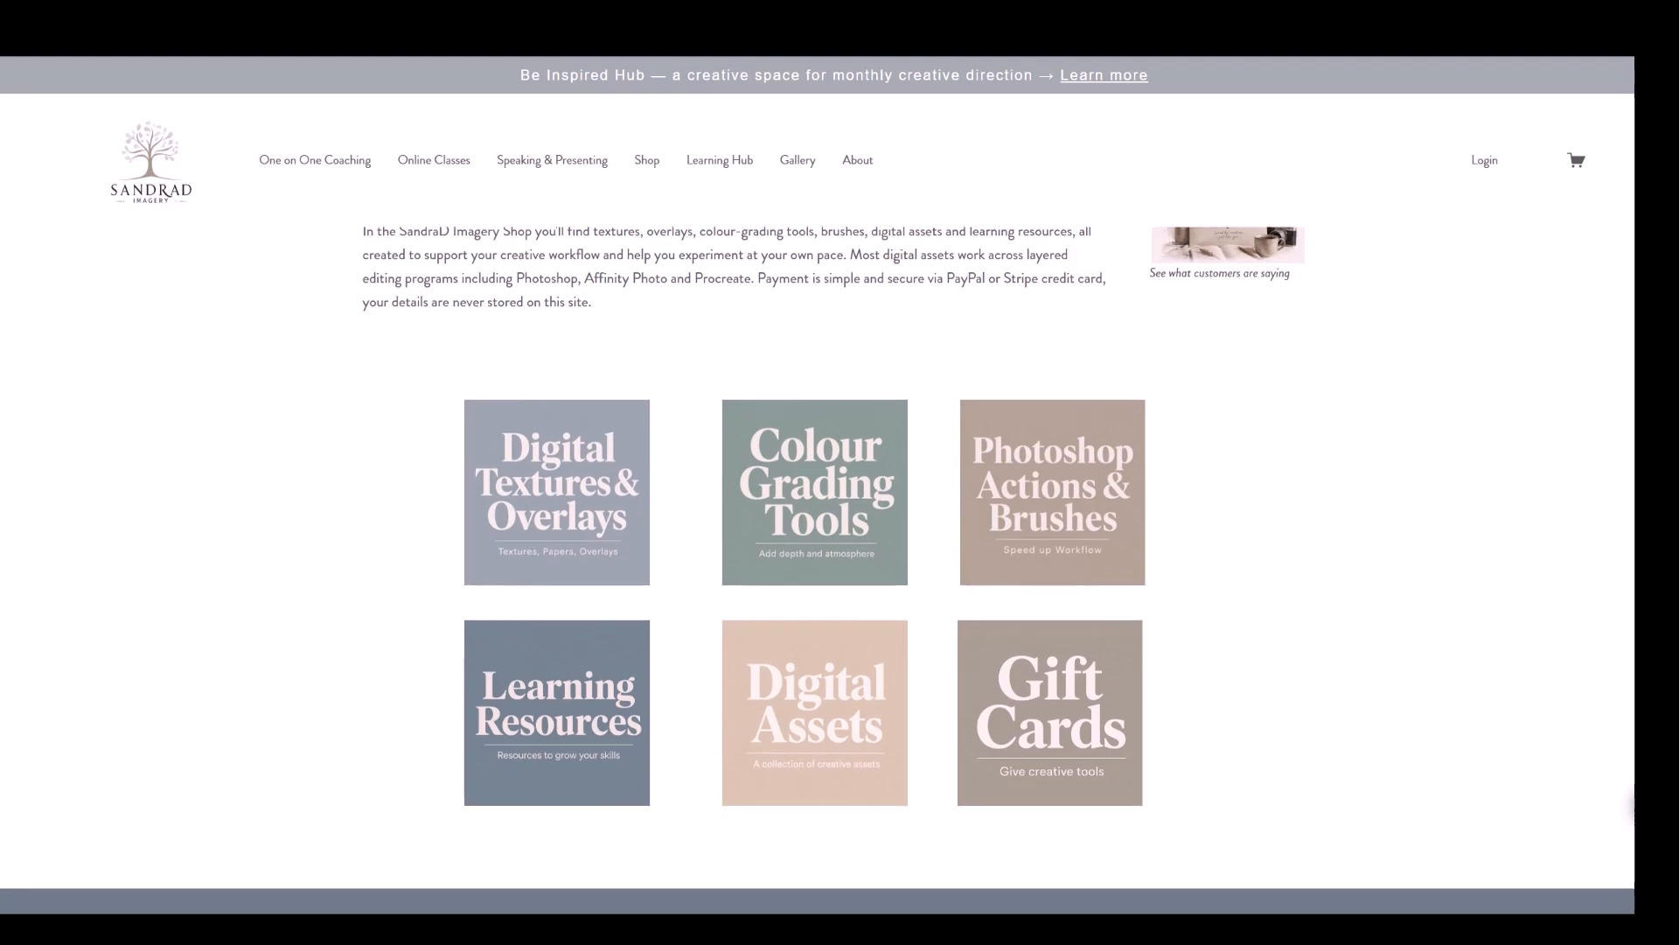